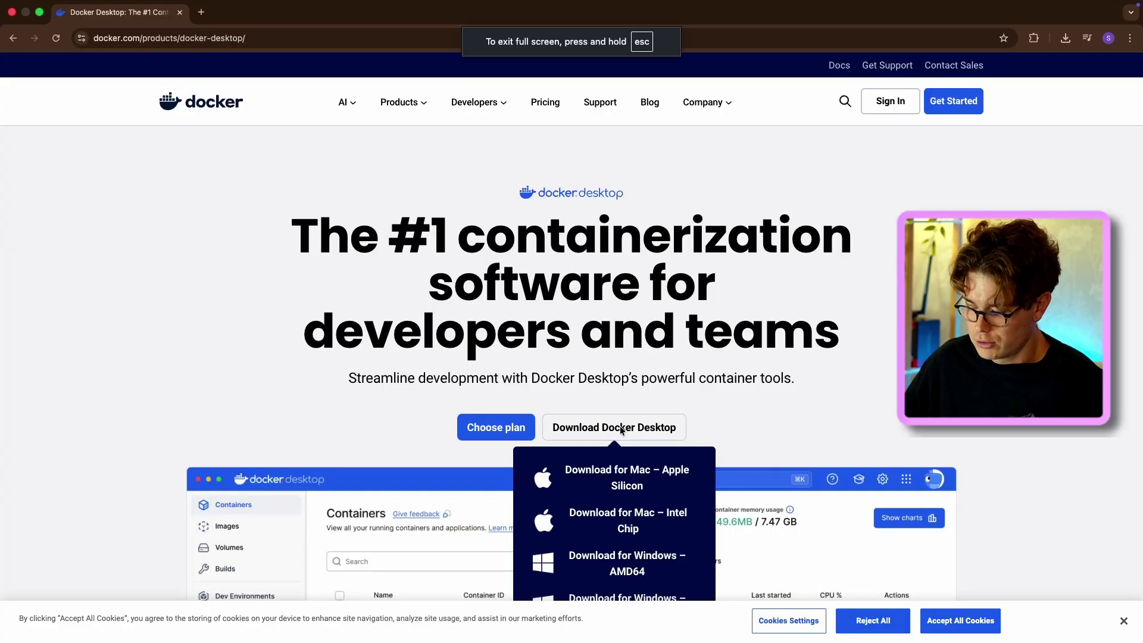
- Save Docker.dmg for Apple Silicon Macs into the VM's folder and open it
left_click(611, 474)
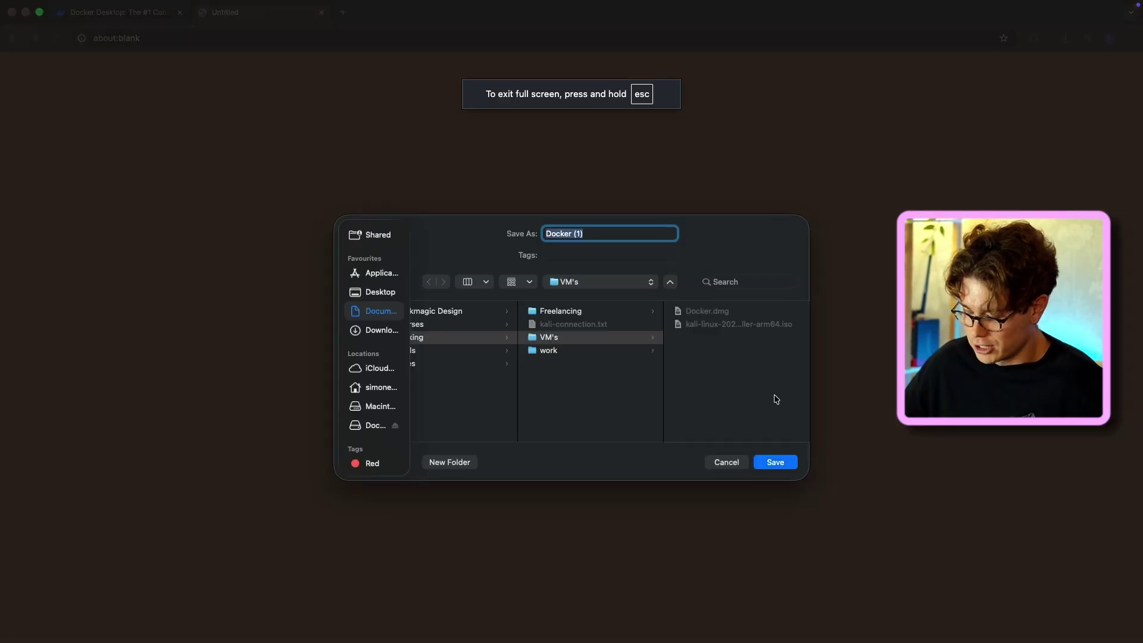
left_click(775, 463)
mouse_move(684, 98)
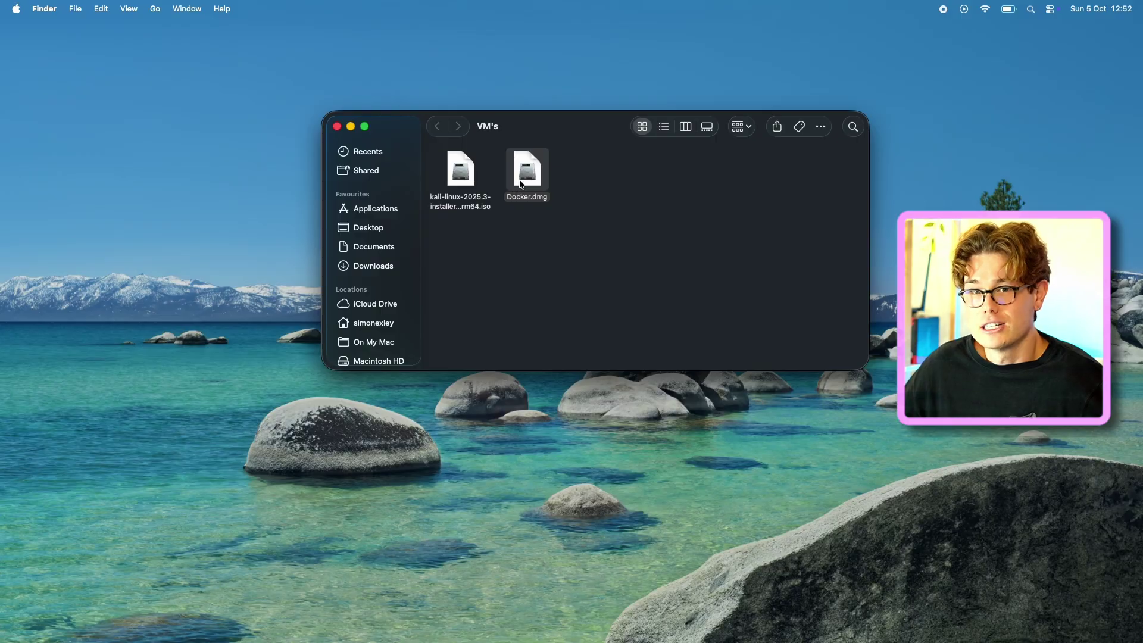
left_click(526, 173)
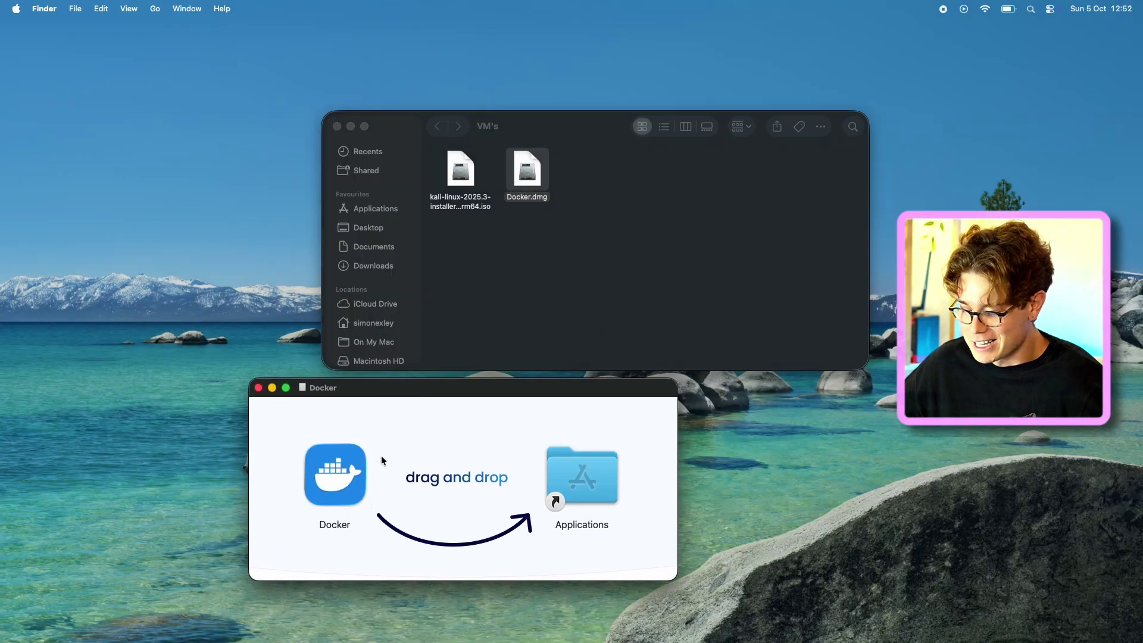
- Copy the Docker app into Applications and move the copy progress window aside
left_click_drag(336, 491, 599, 489)
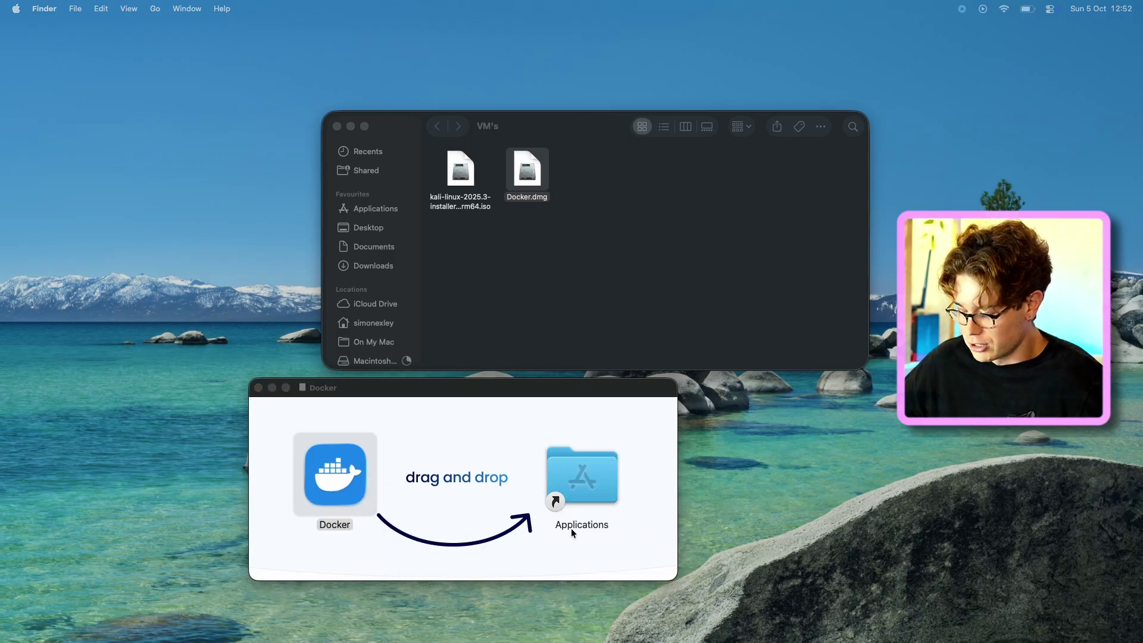
left_click_drag(584, 442, 787, 446)
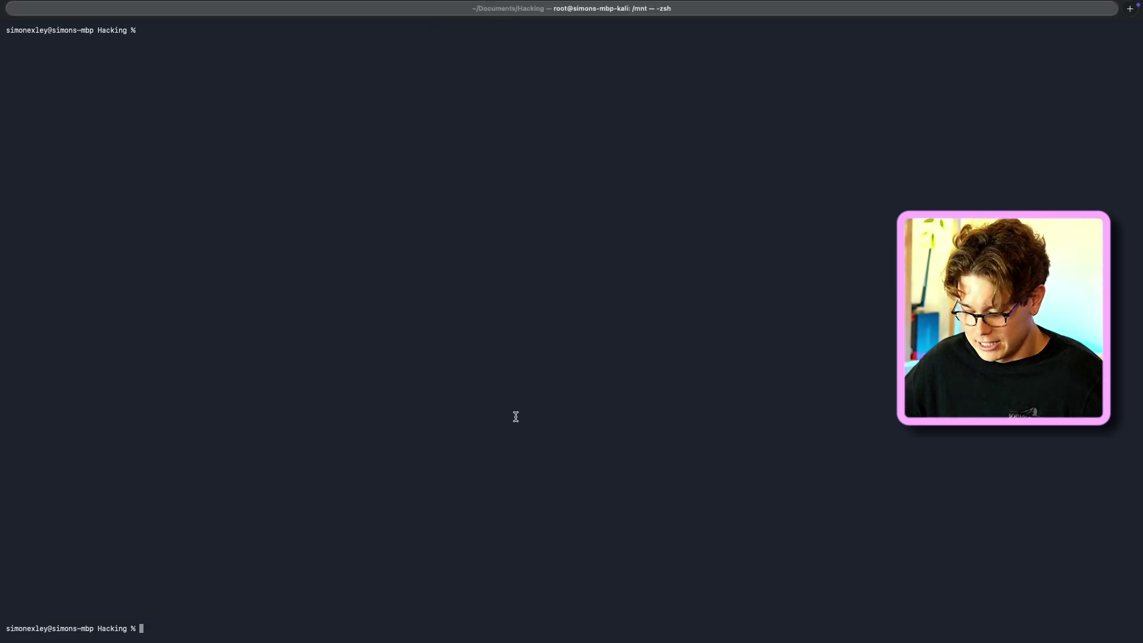
- Confirm the docker command is missing, then install the docker package with brew install docker
type("docker")
key("Return")
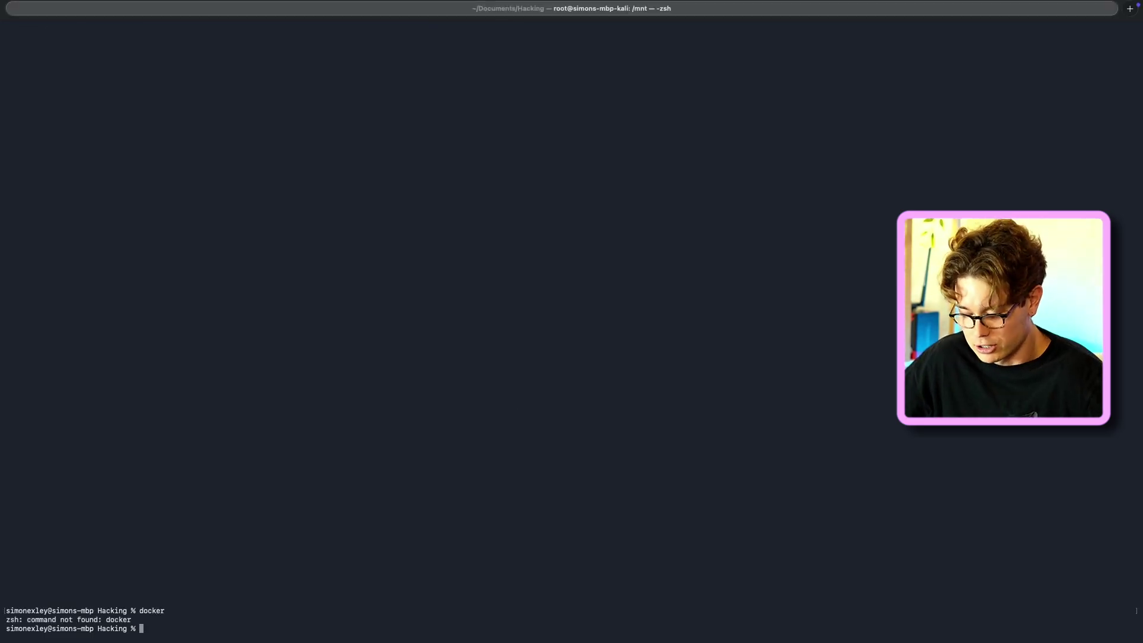
type("b")
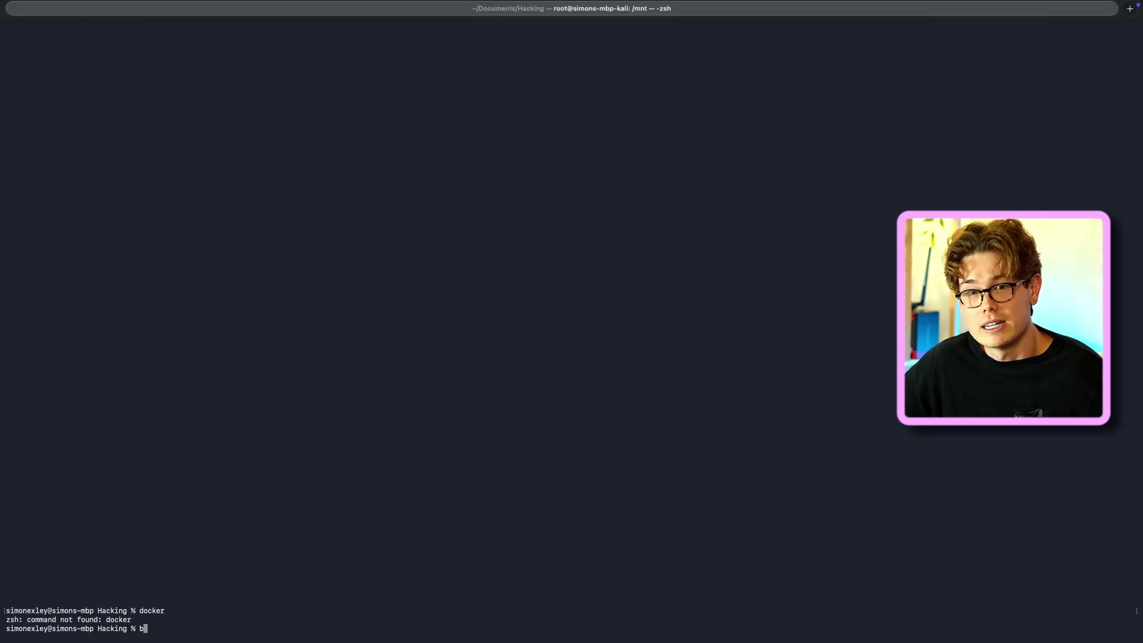
type("reew  inst")
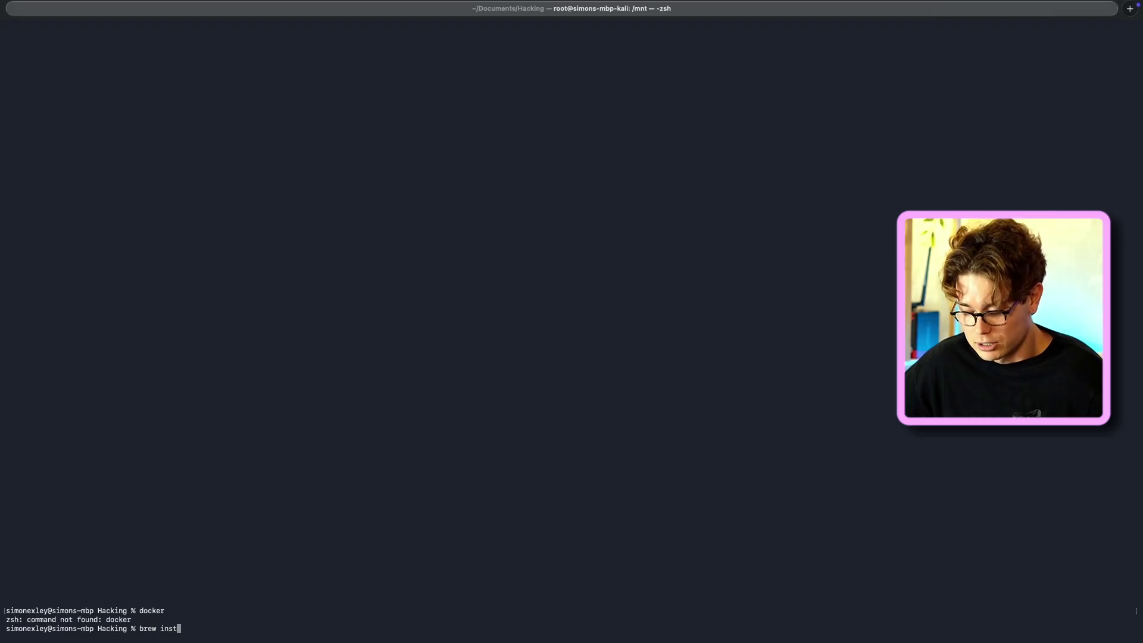
type("all docker")
key("Return")
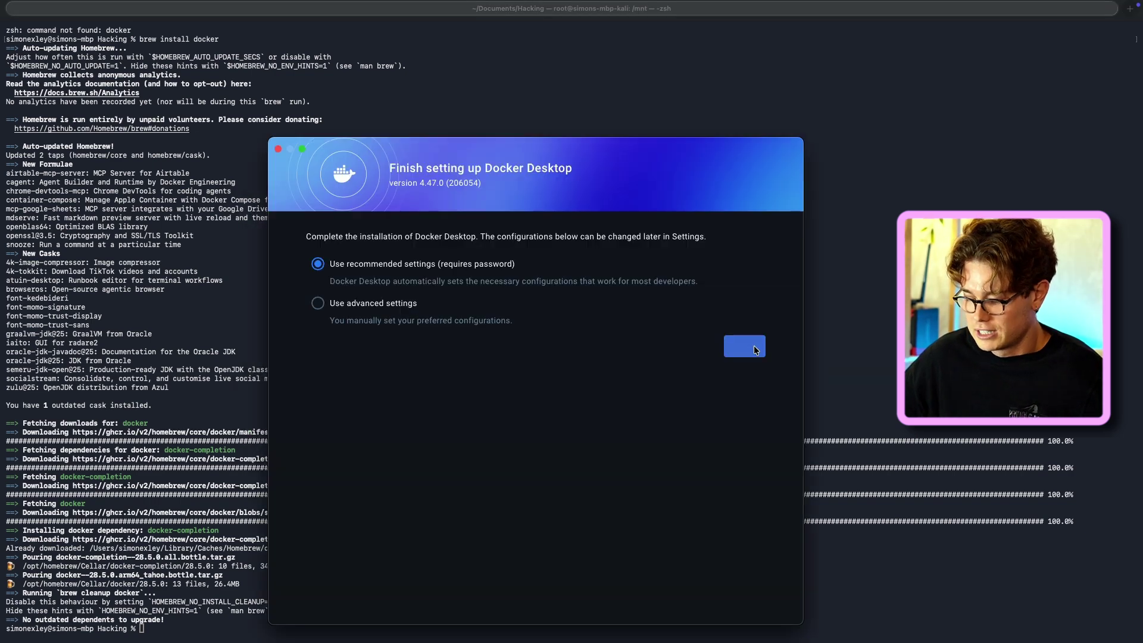
- Finish Docker Desktop setup, skip sign-in, check the Images list, and close the window
left_click(749, 345)
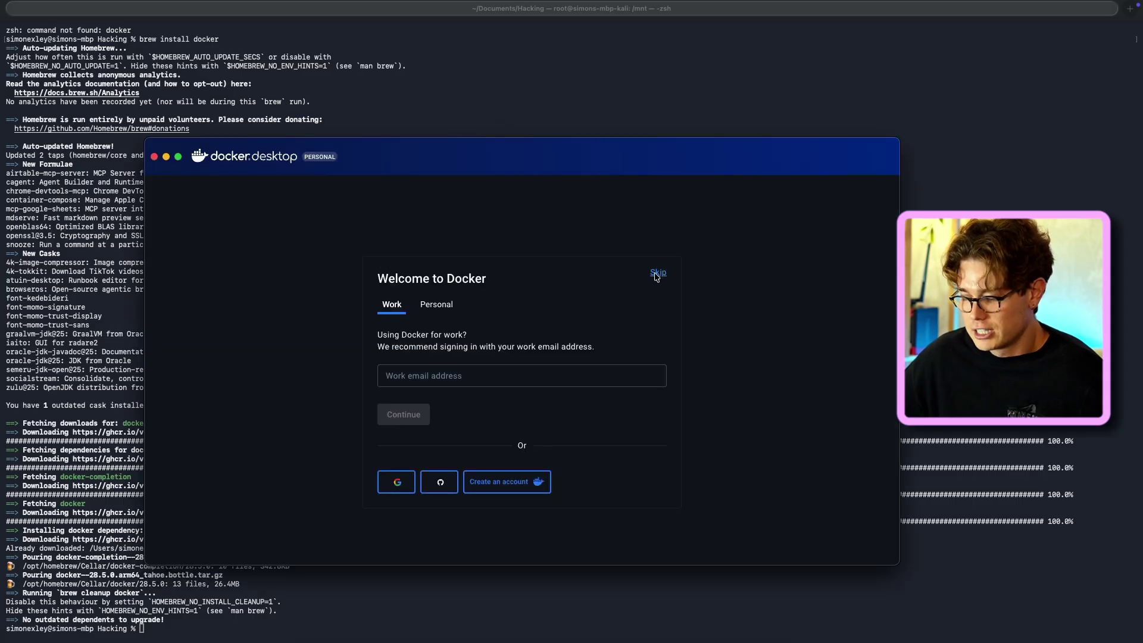
left_click(657, 272)
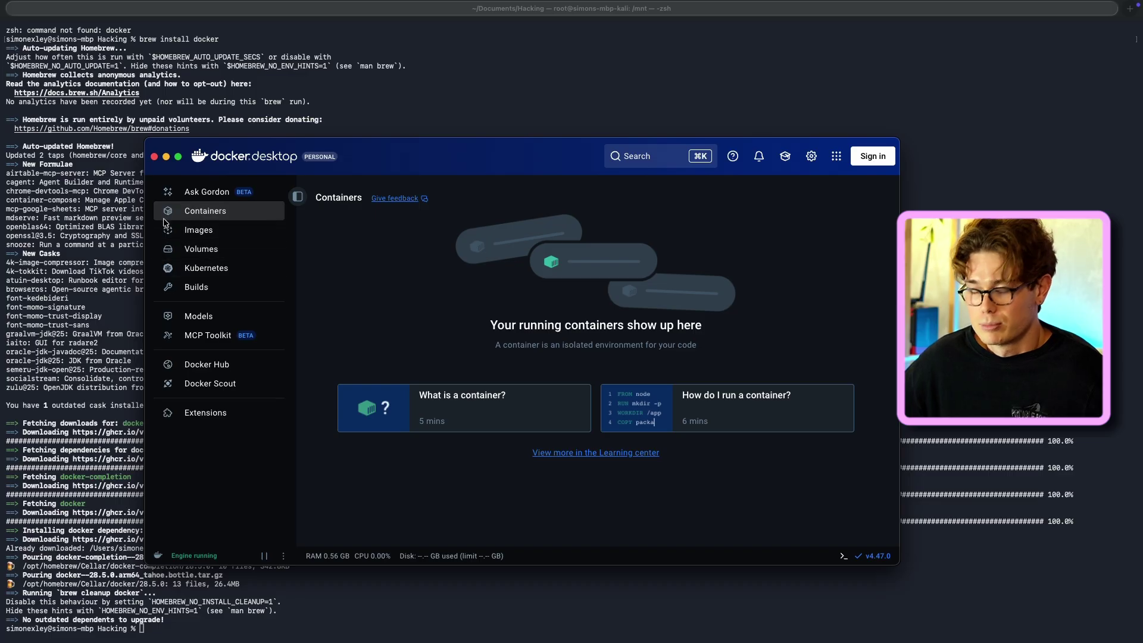
left_click(198, 230)
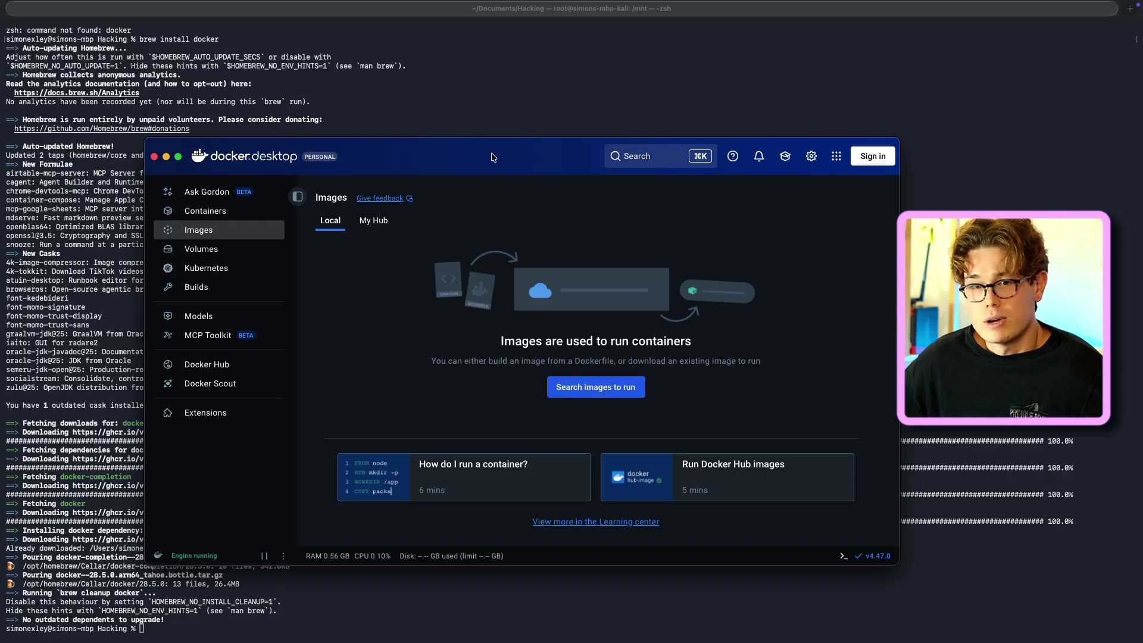
left_click(65, 326)
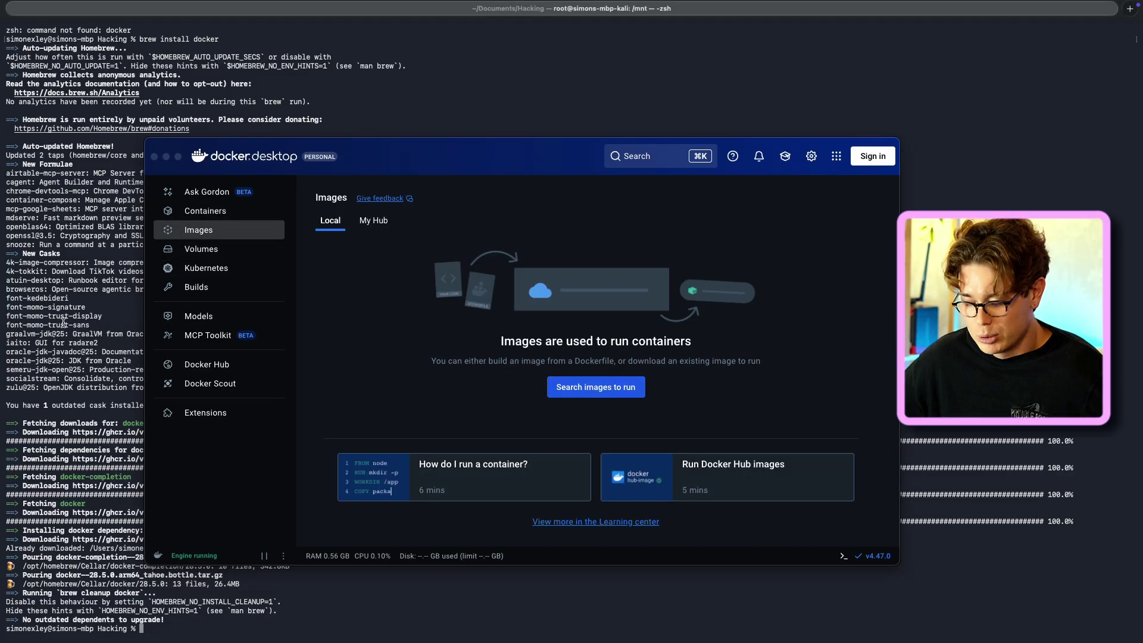
left_click(156, 156)
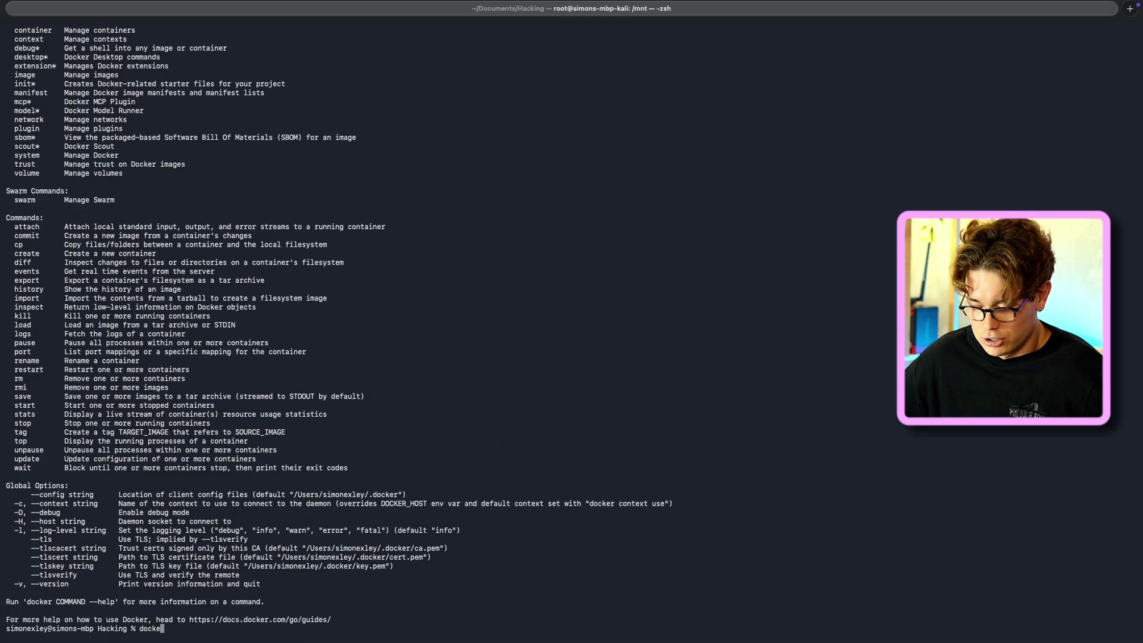
- Pull the kalilinux/kali-rolling:arm64 image, allowing Terminal access, and begin the docker run command
type("r pull kali")
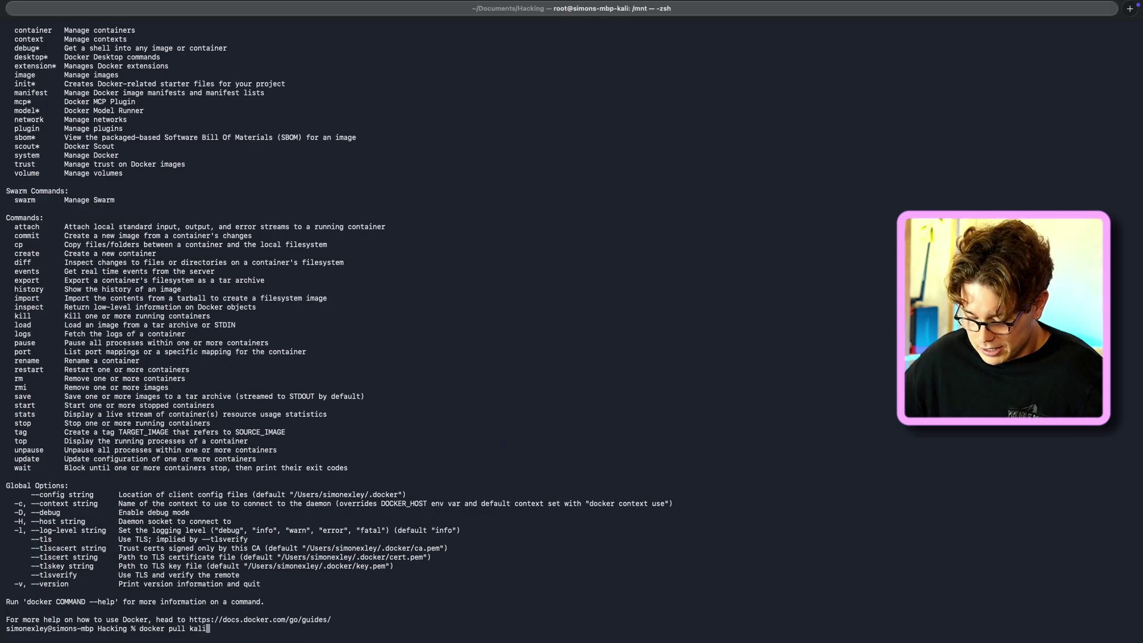
type("linux")
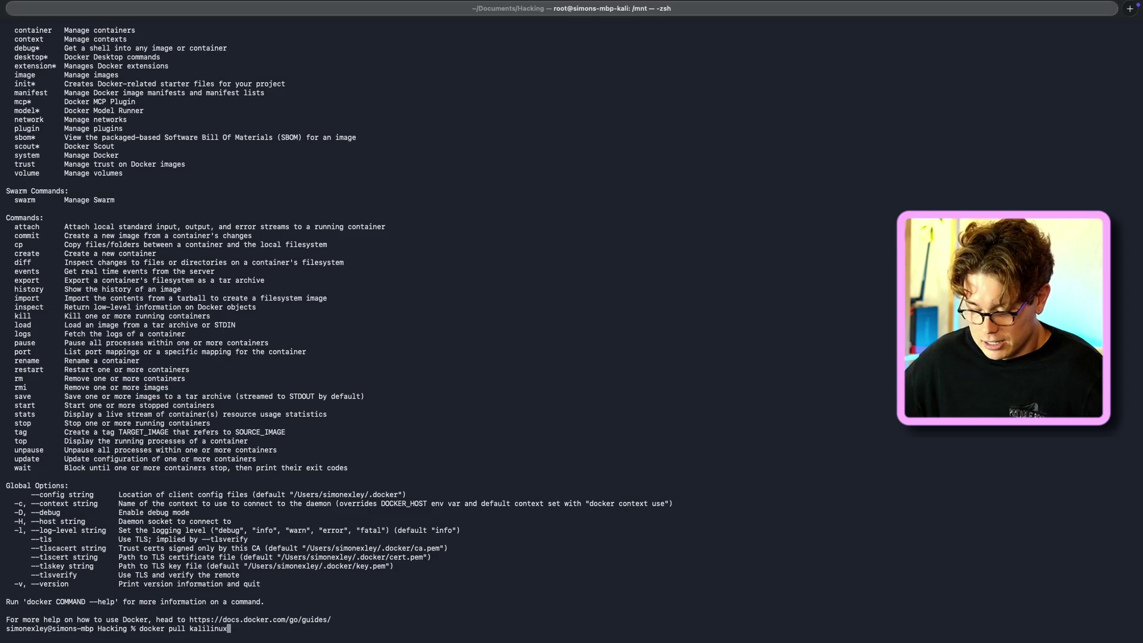
type("/kali")
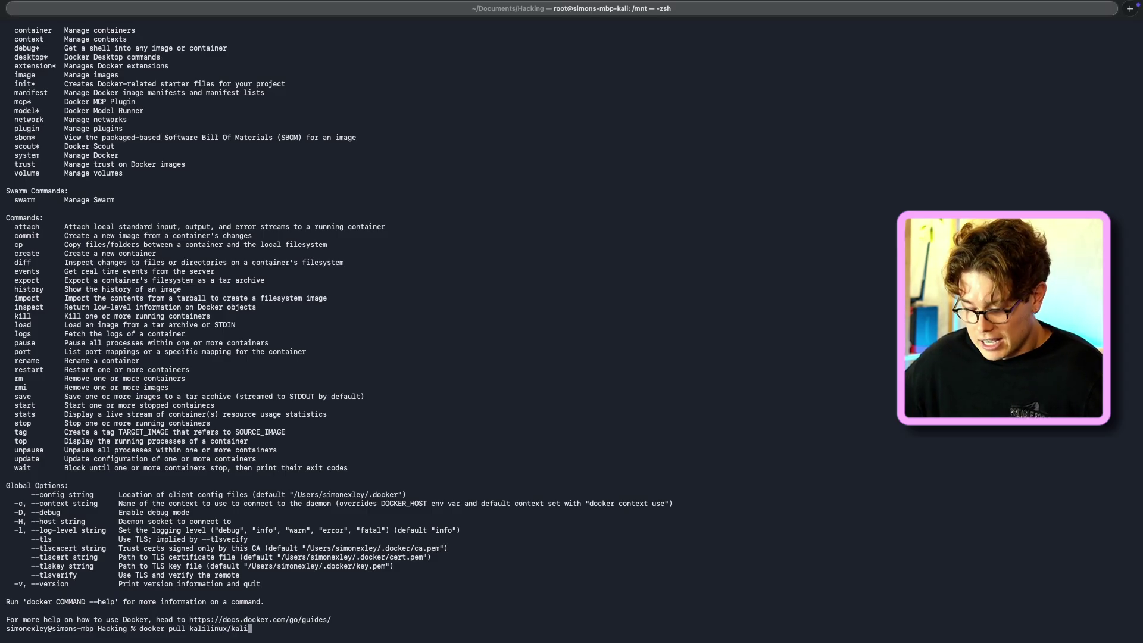
type("-rolling")
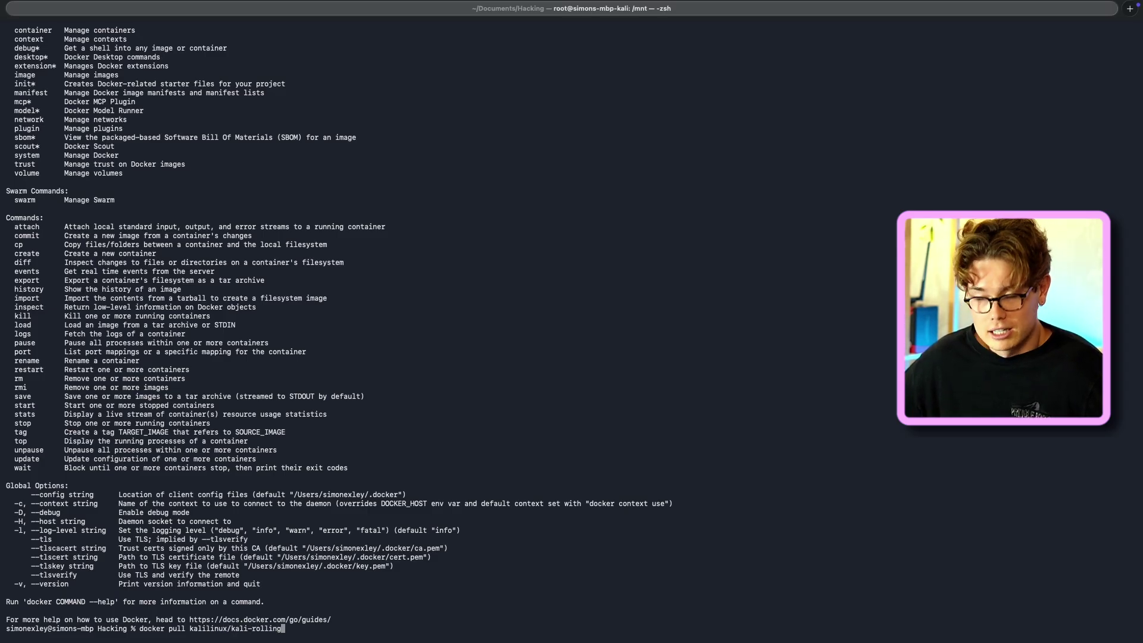
type(":arm64")
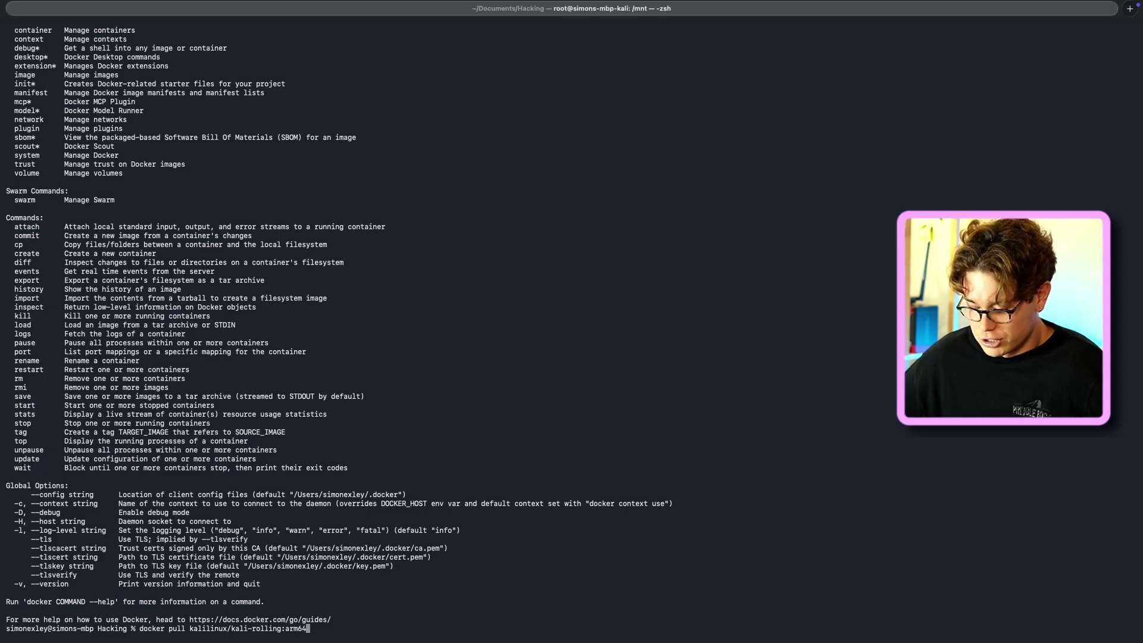
key("Return")
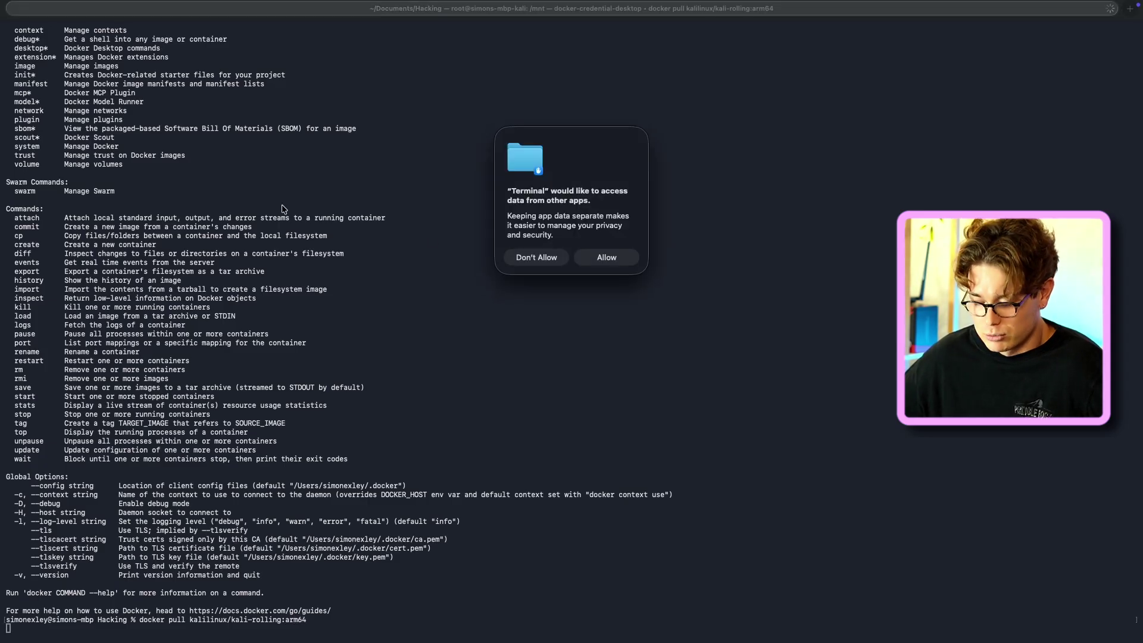
left_click(605, 260)
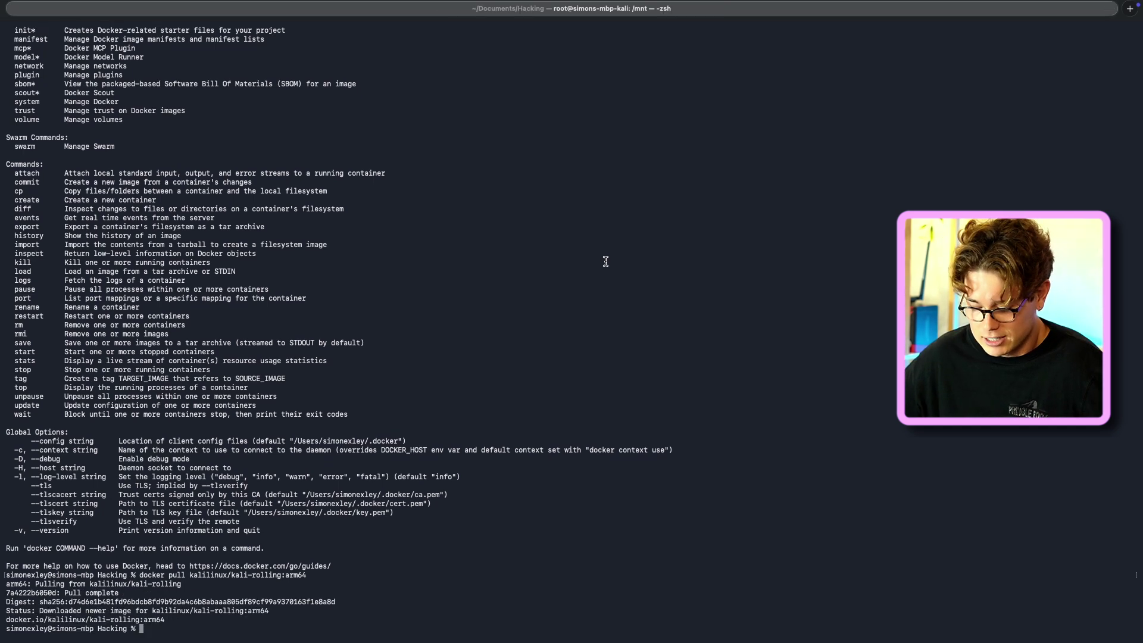
type("dokcer")
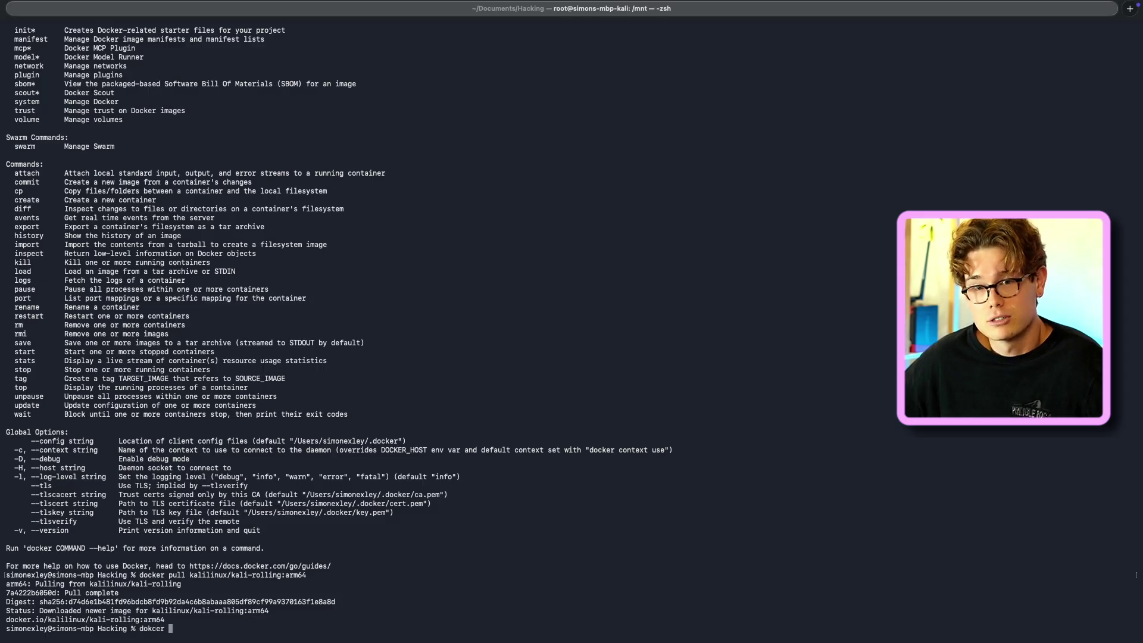
type("cker ")
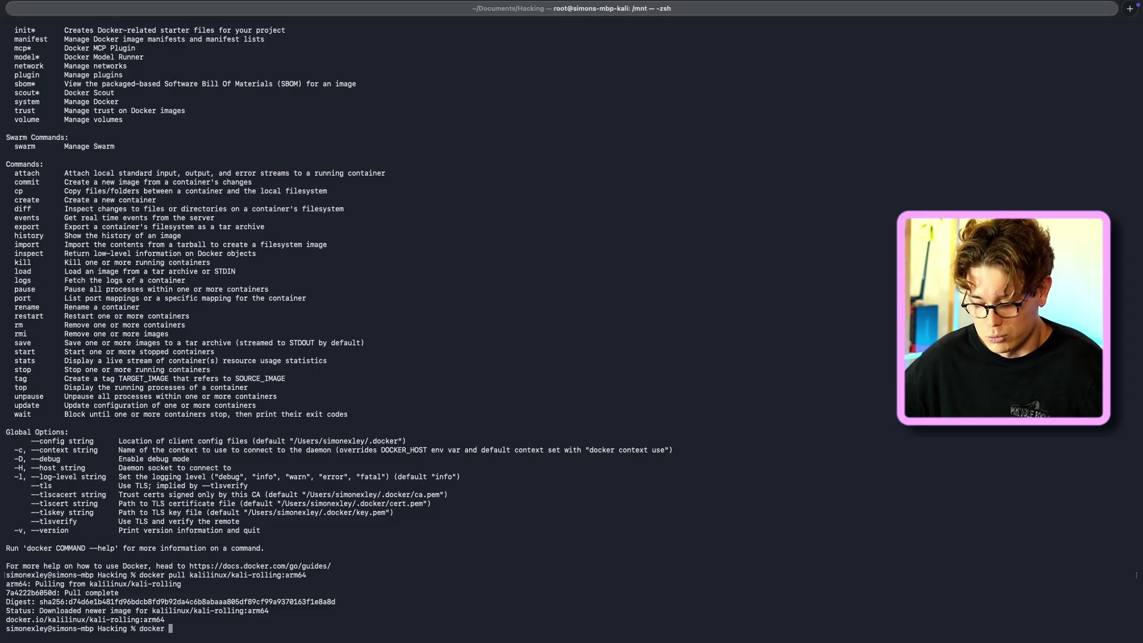
type("run --p")
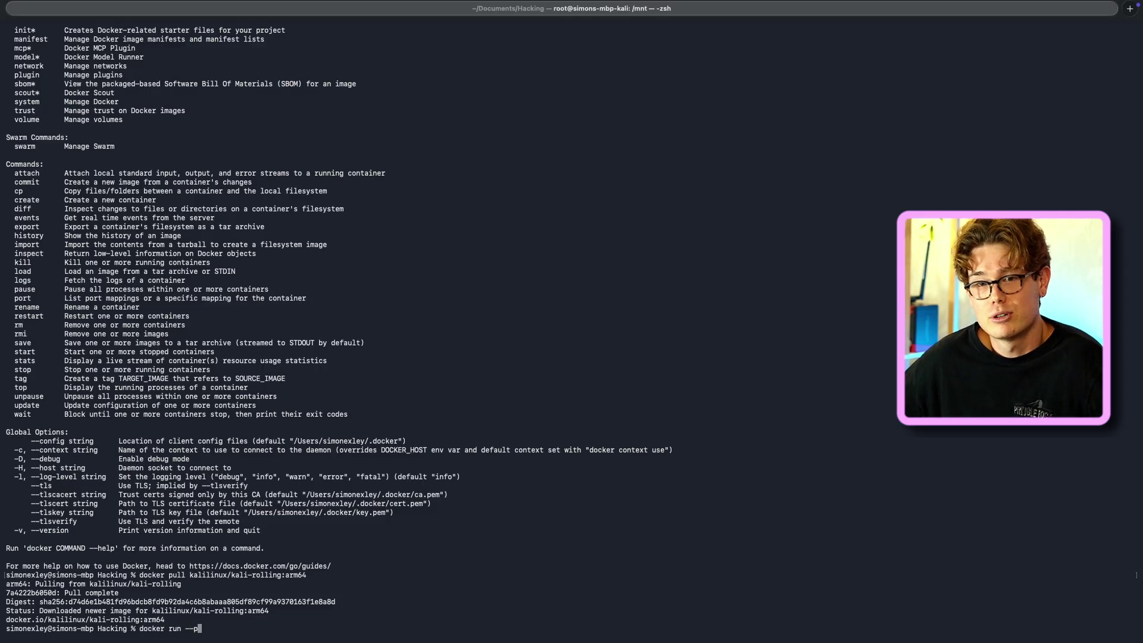
type("latform")
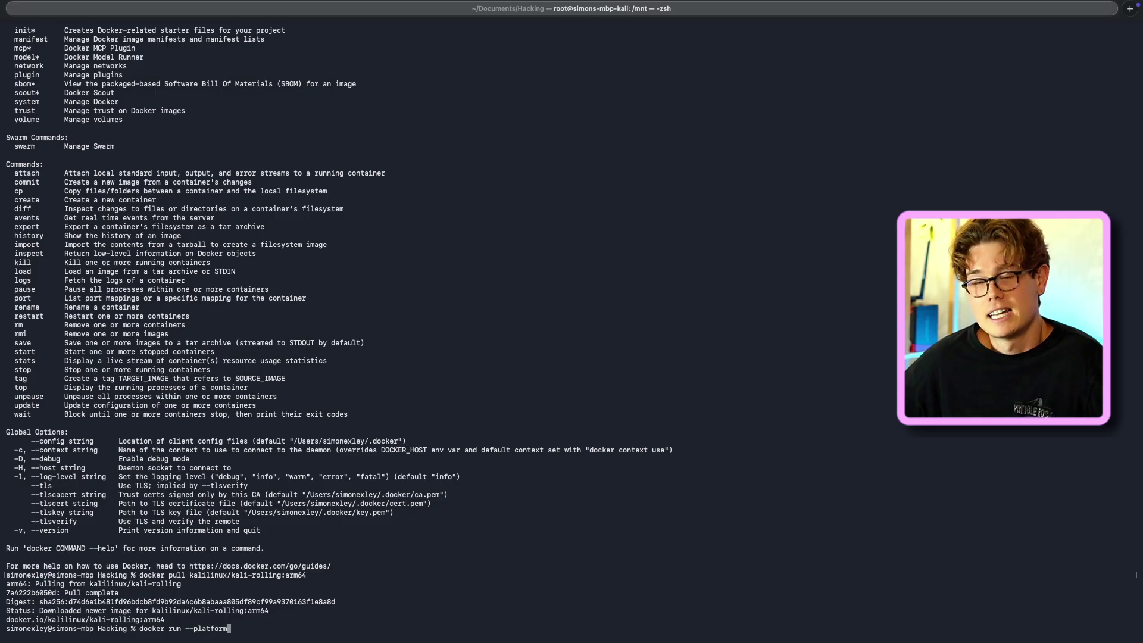
type(" linux/arm")
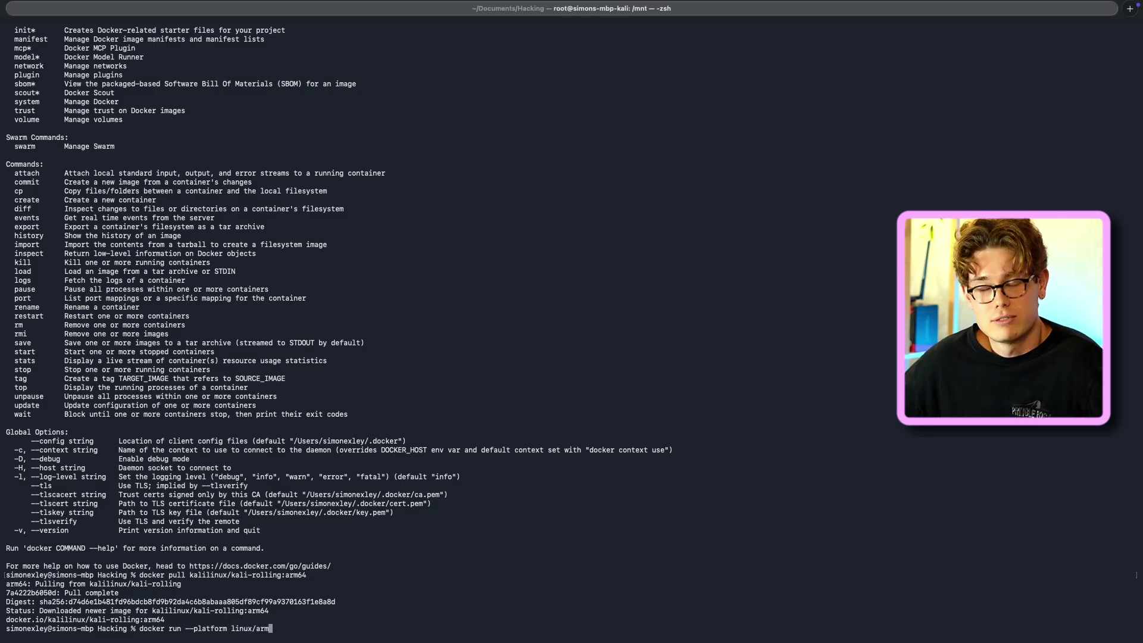
type("64")
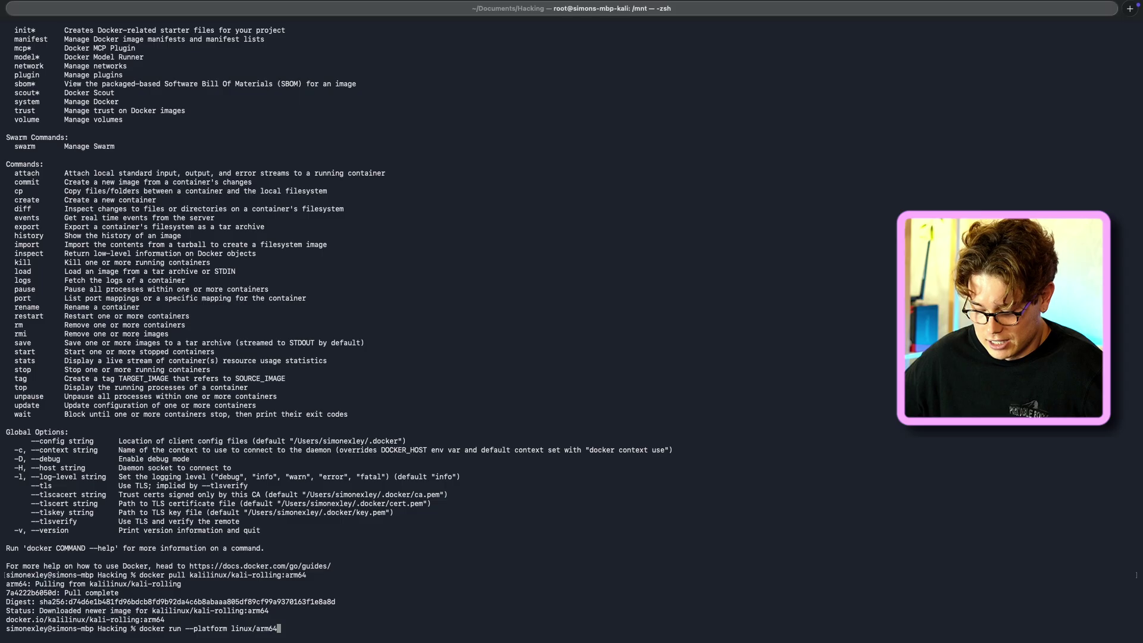
type("/v8 ")
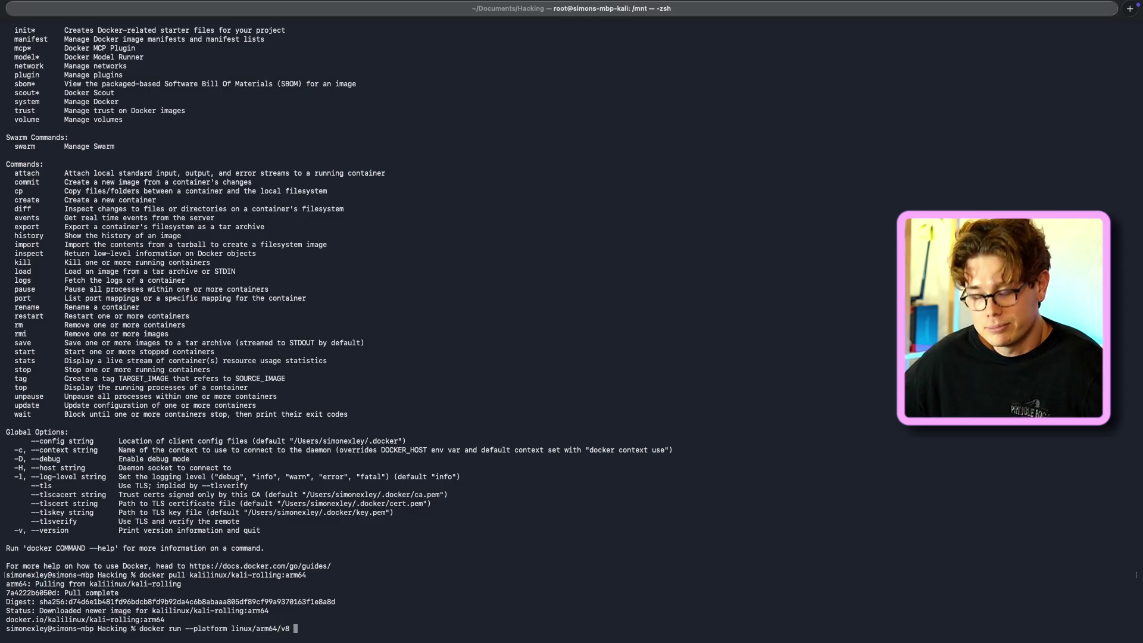
type("-it --name kal")
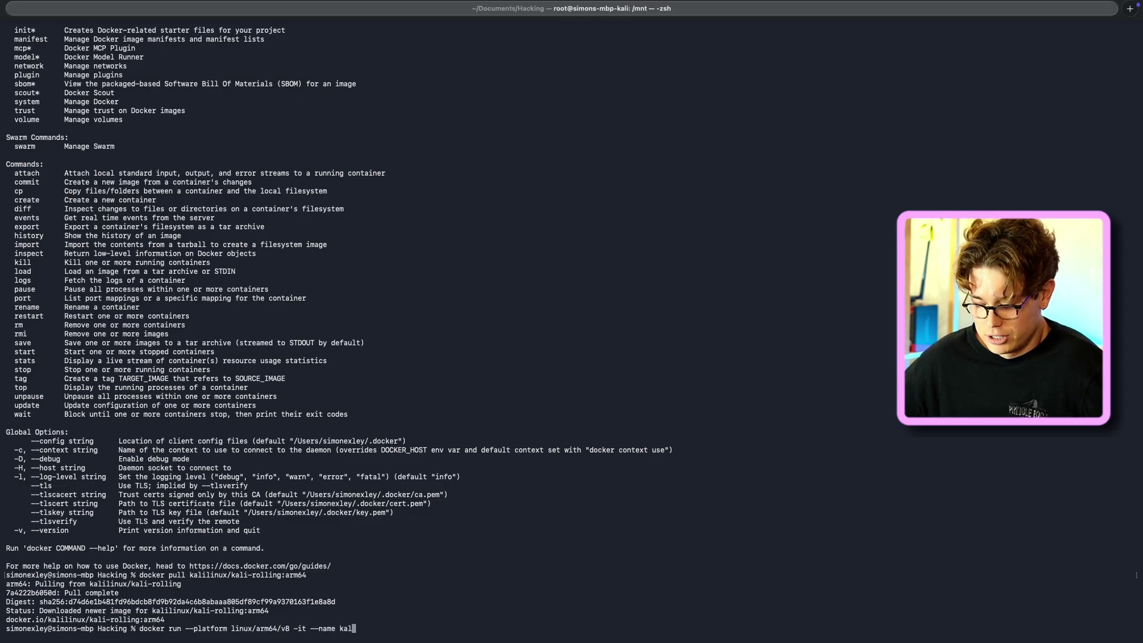
type("i -v ")
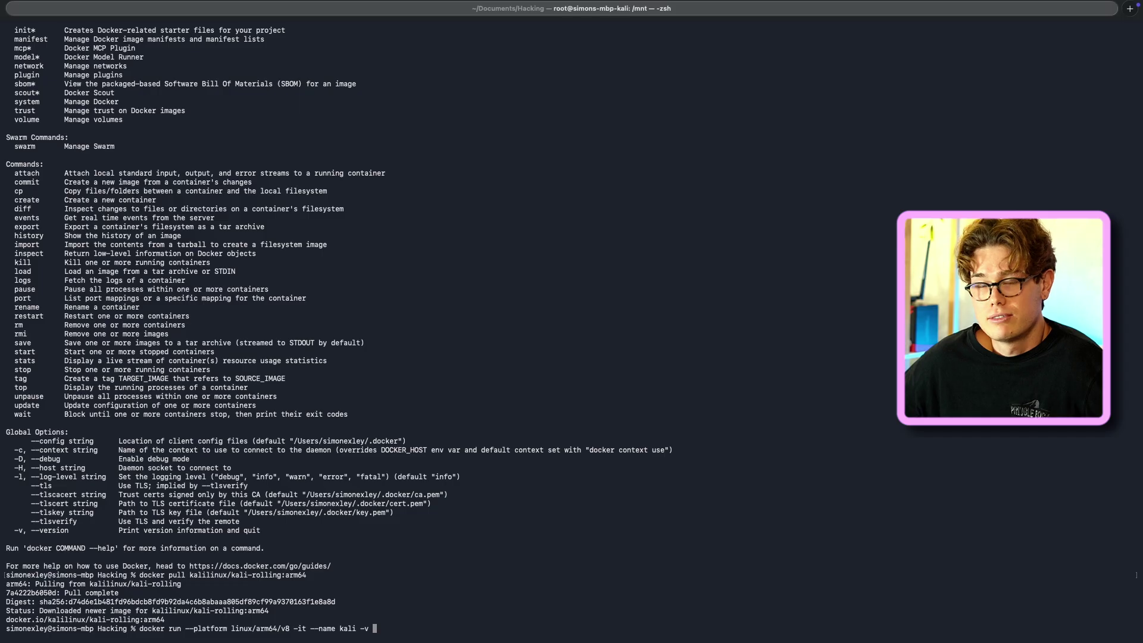
type("$HO")
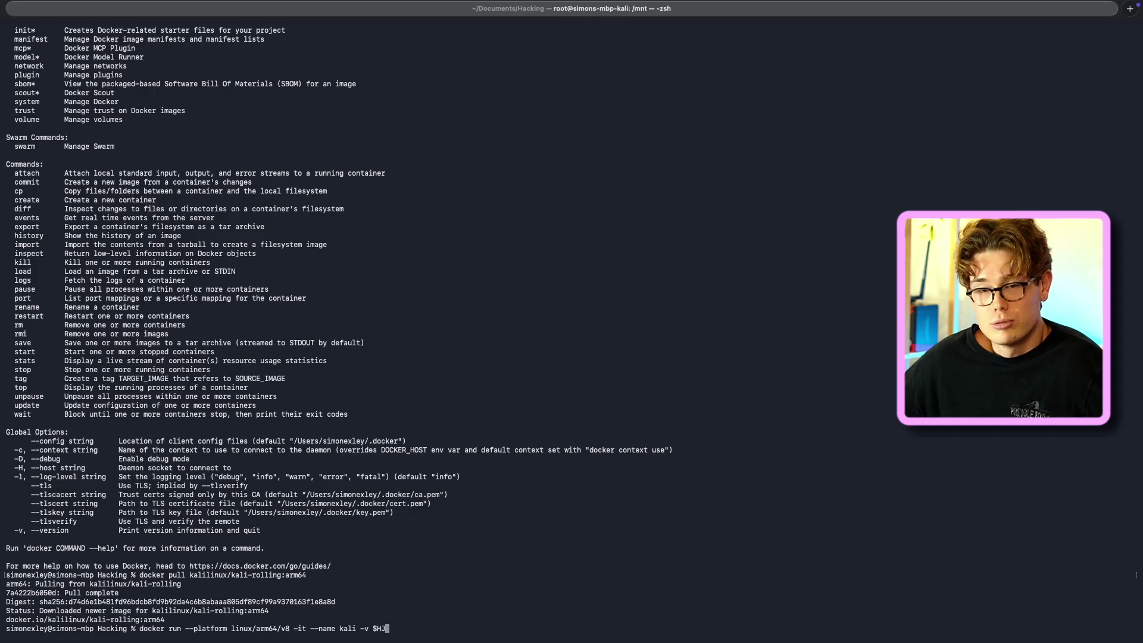
type("ME")
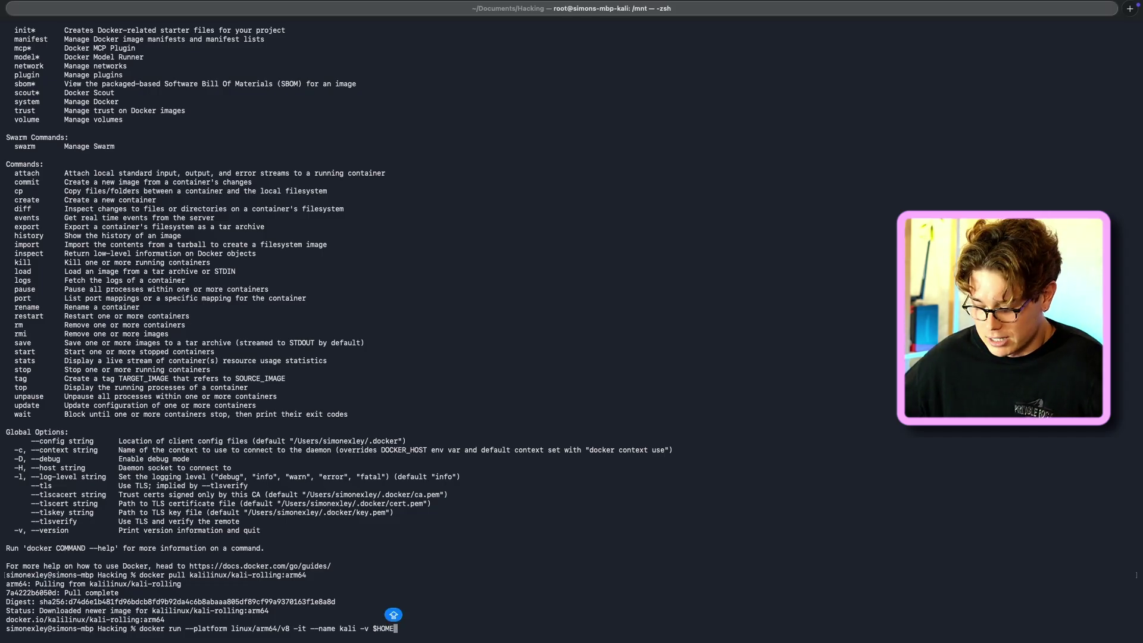
type("/kali")
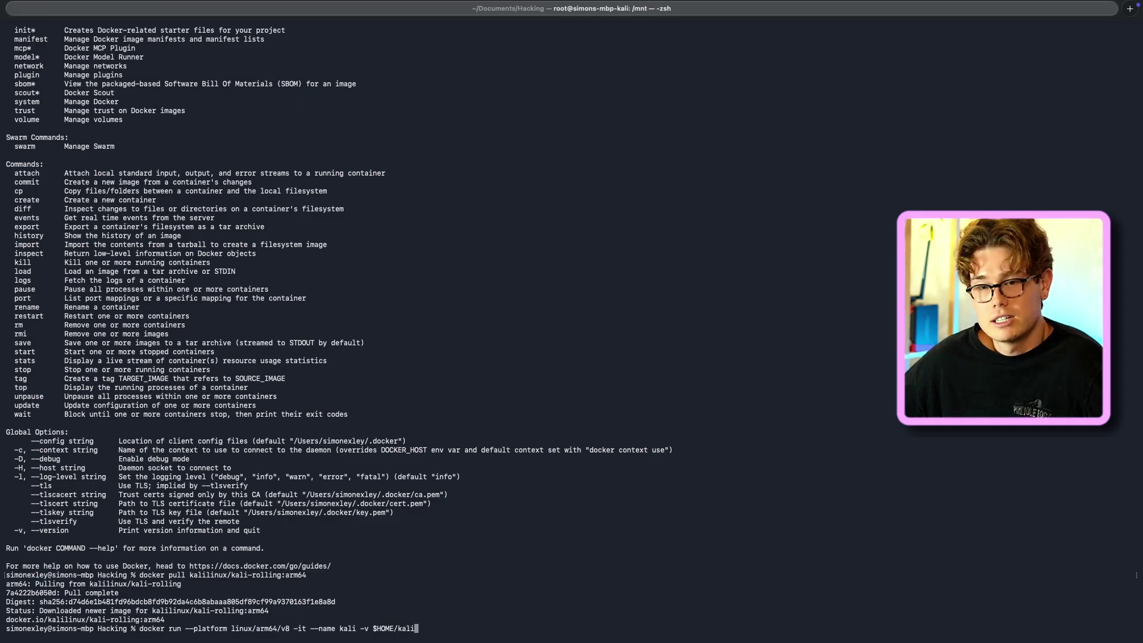
- Fix the folder path and launch container kali with $HOME/kali-work mounted at /root/work
type("-work")
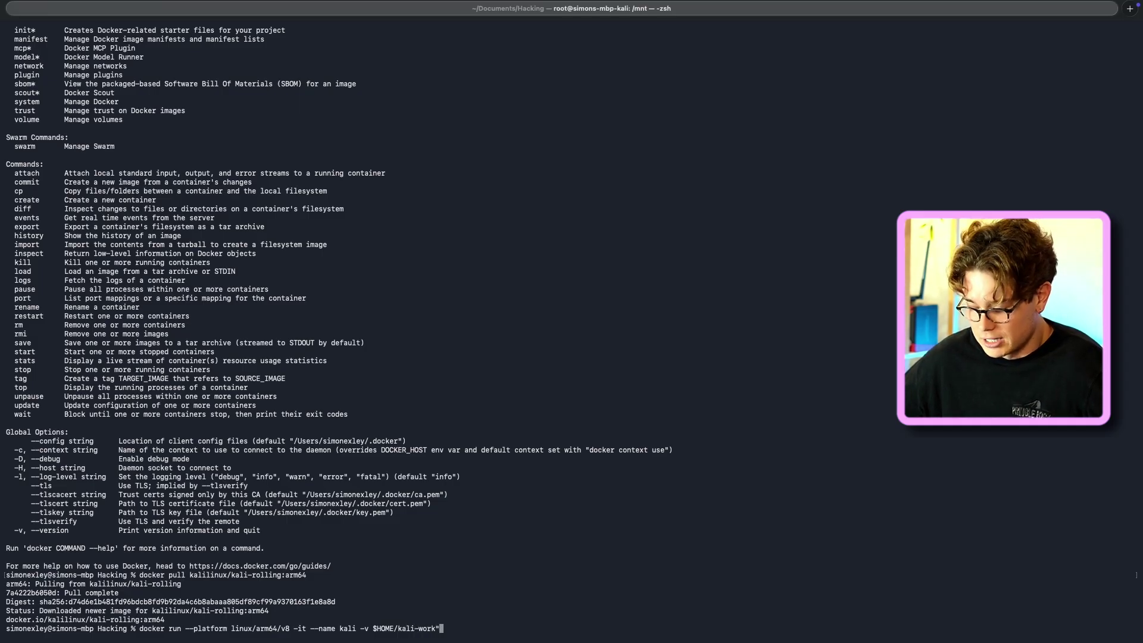
type(":")
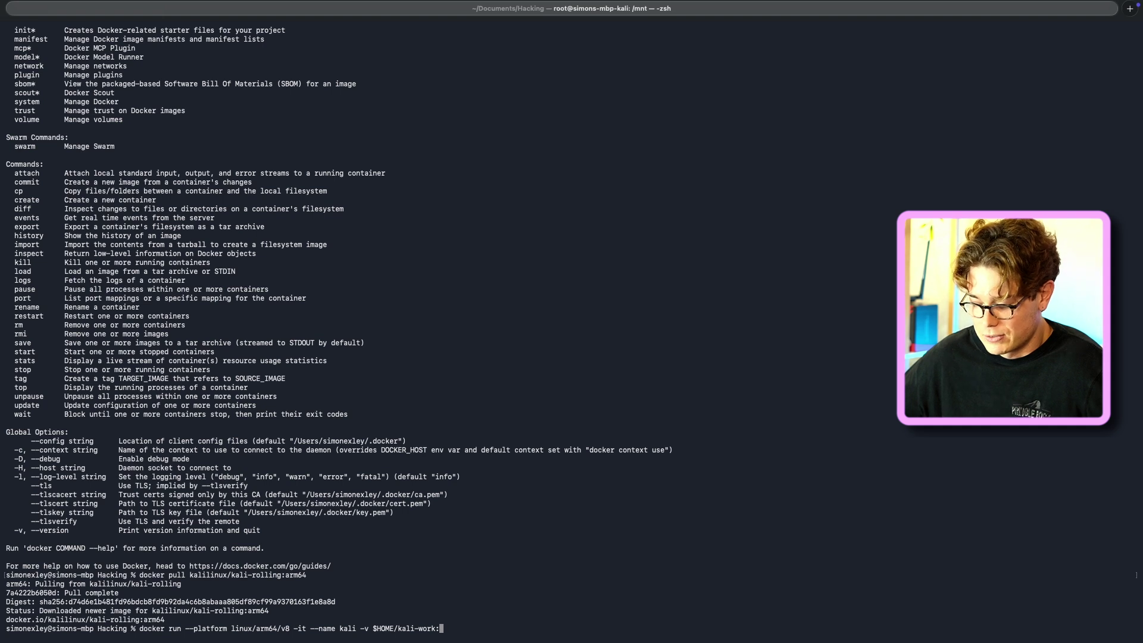
type("rroot/")
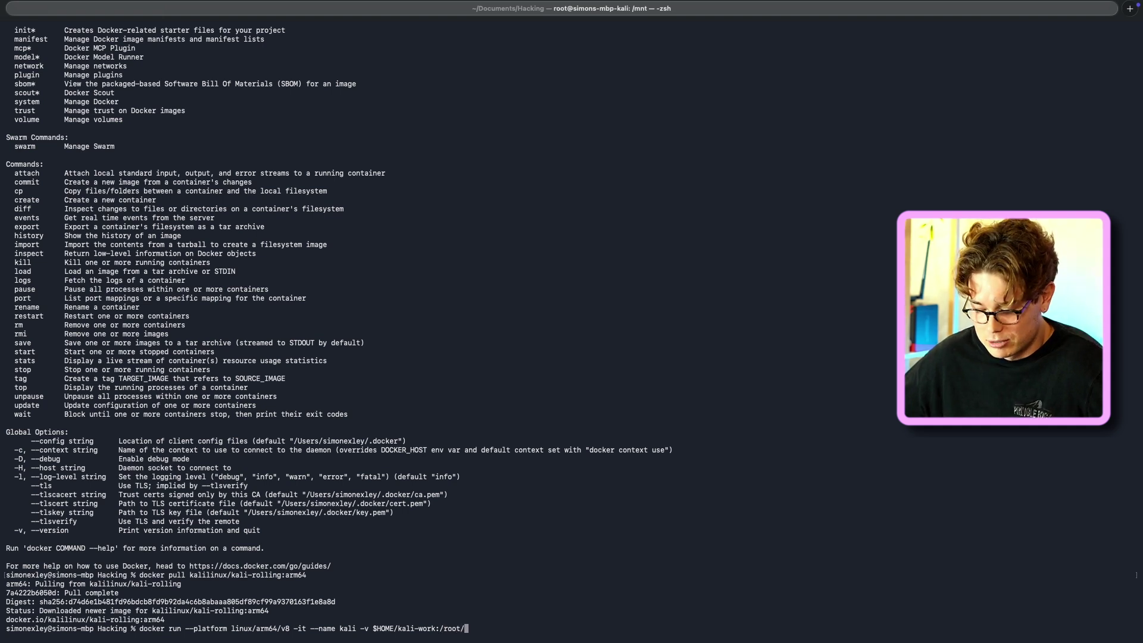
type("work kalilinux")
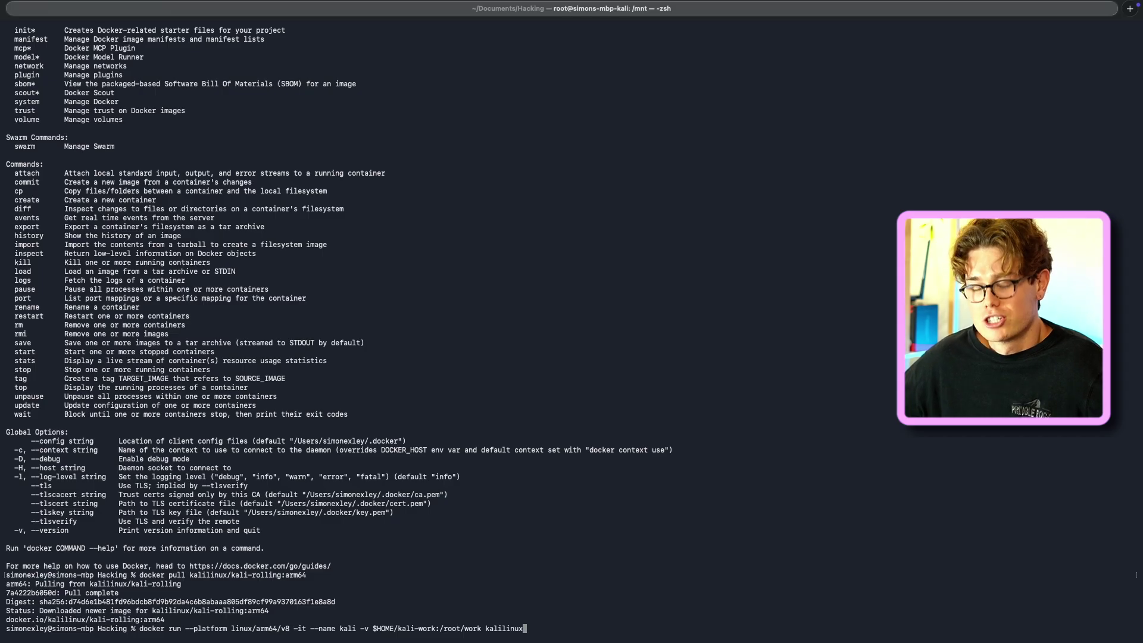
type("/kali")
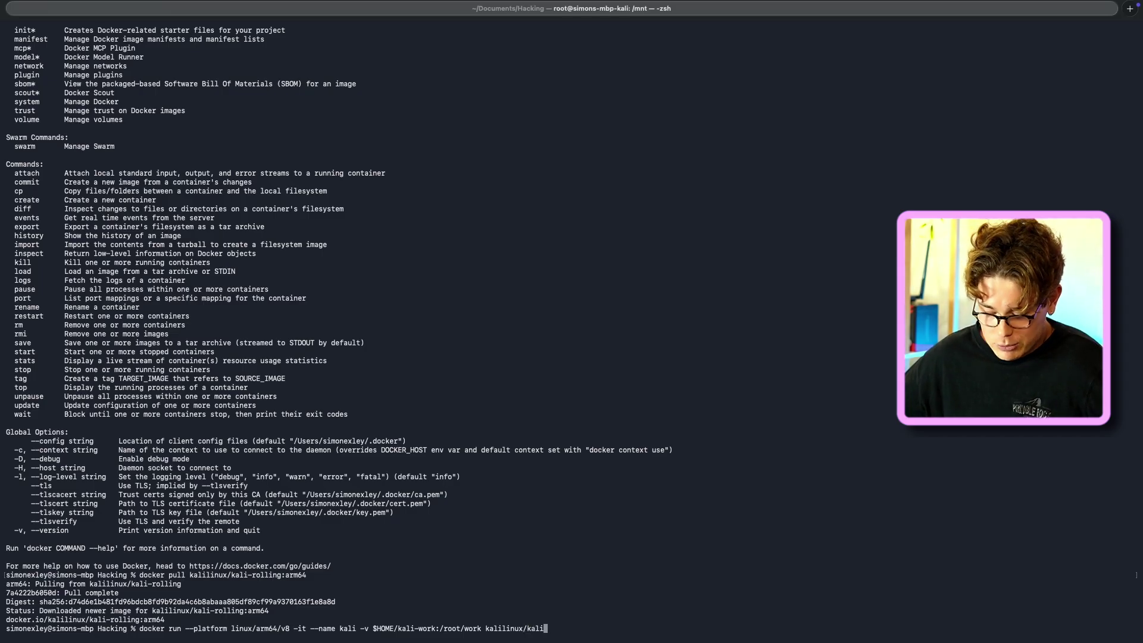
type("-rolling:")
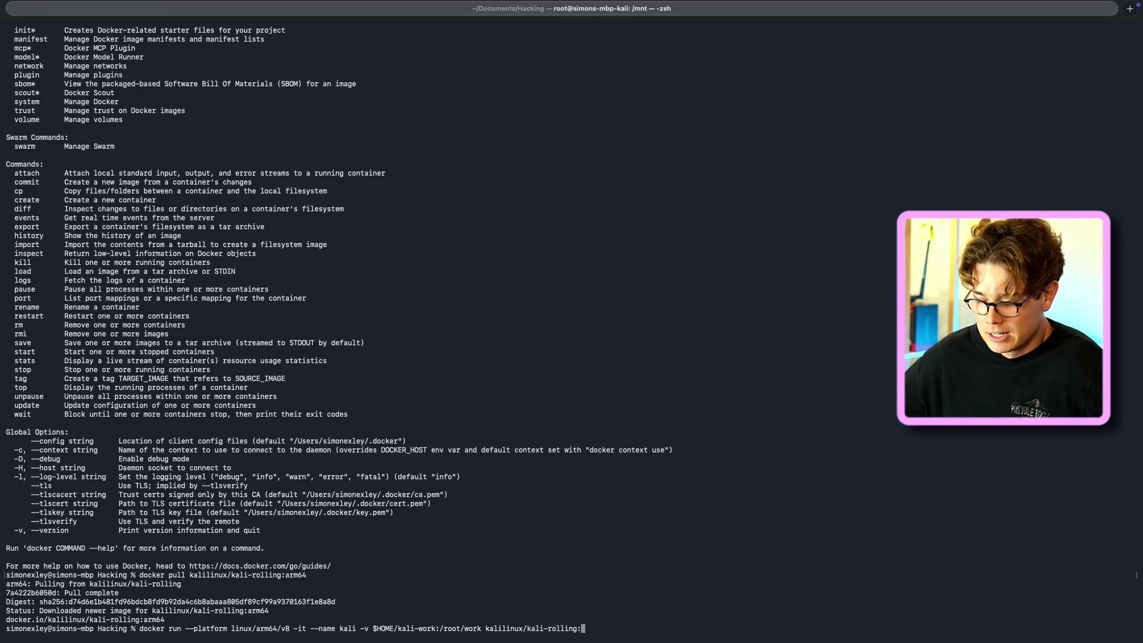
type("arm")
type("64")
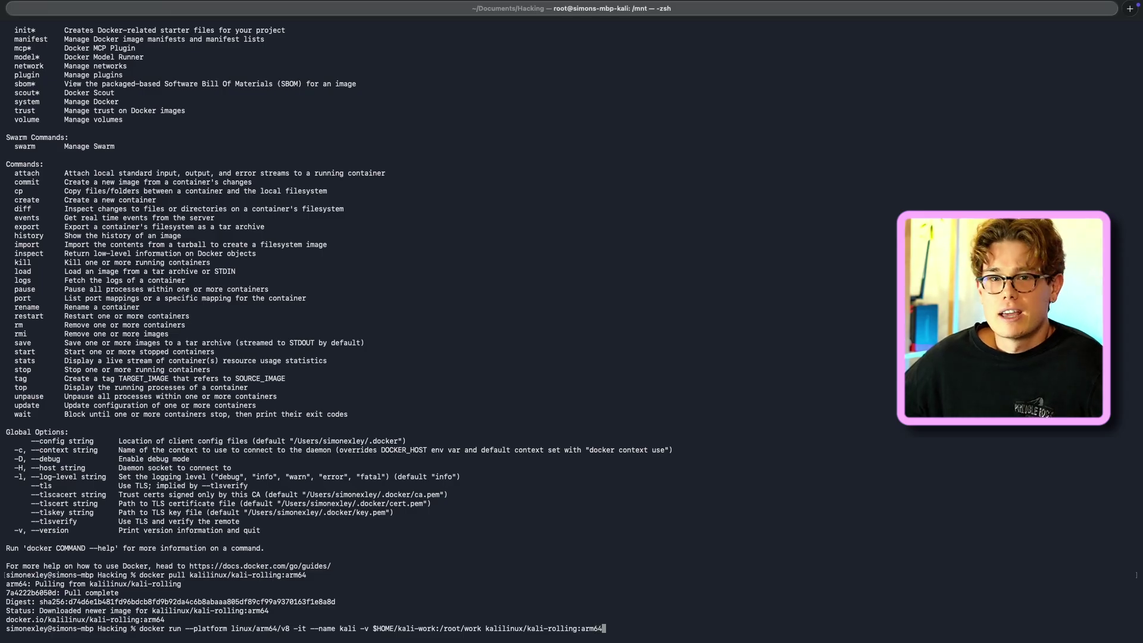
type(" /bin/bash")
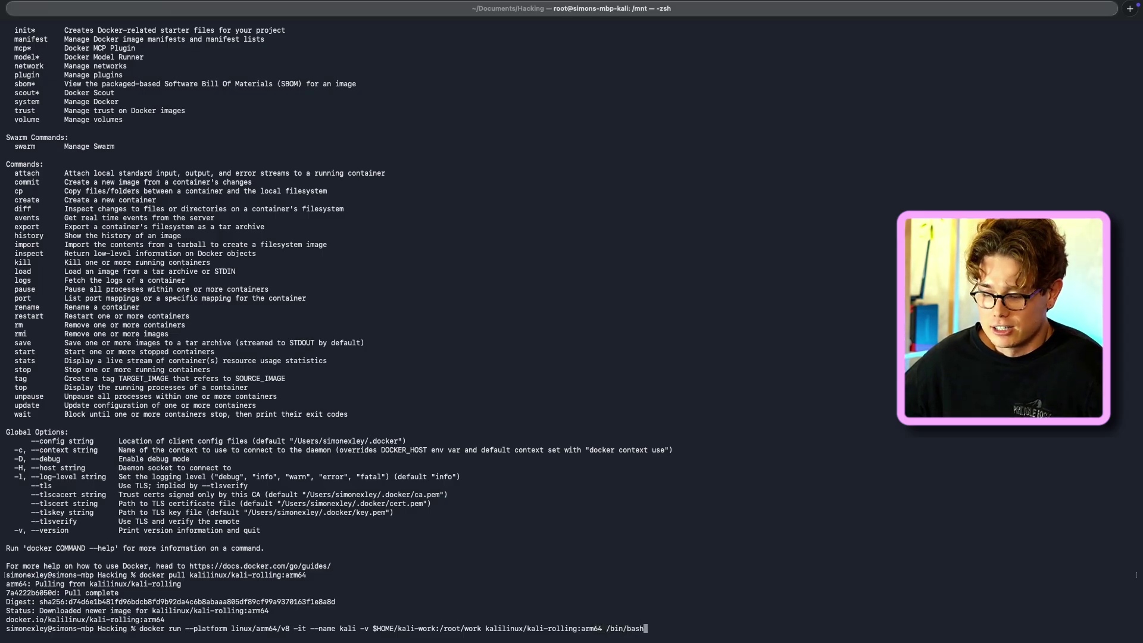
key("Return")
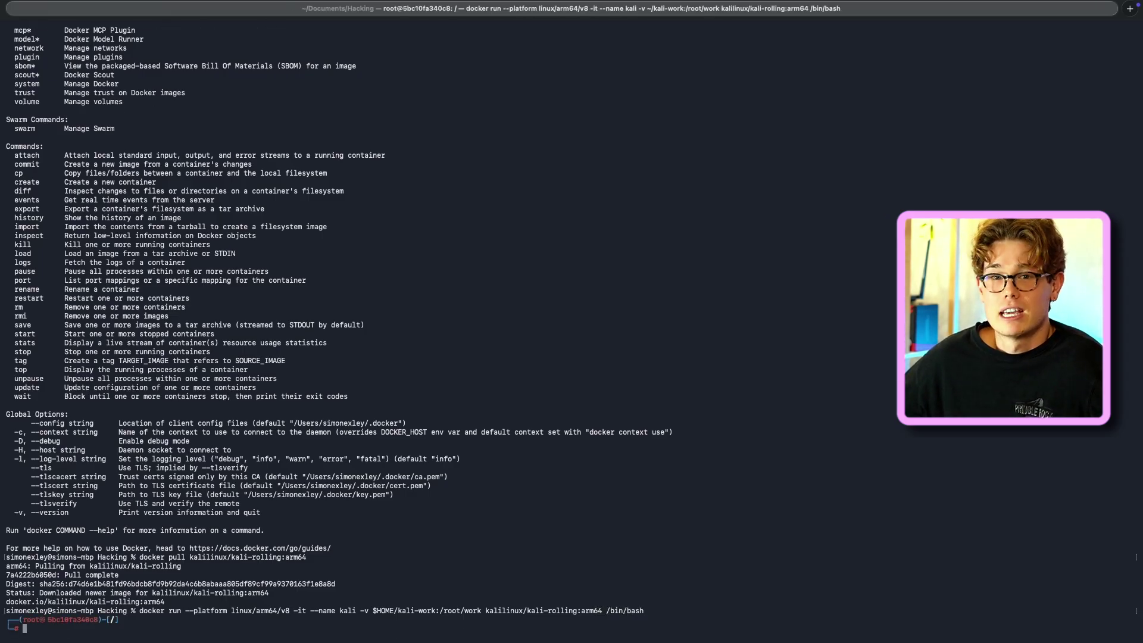
- Clear the screen and run apt update && apt -y full-upgrade in the container
key("ctrl+l")
type("apt u")
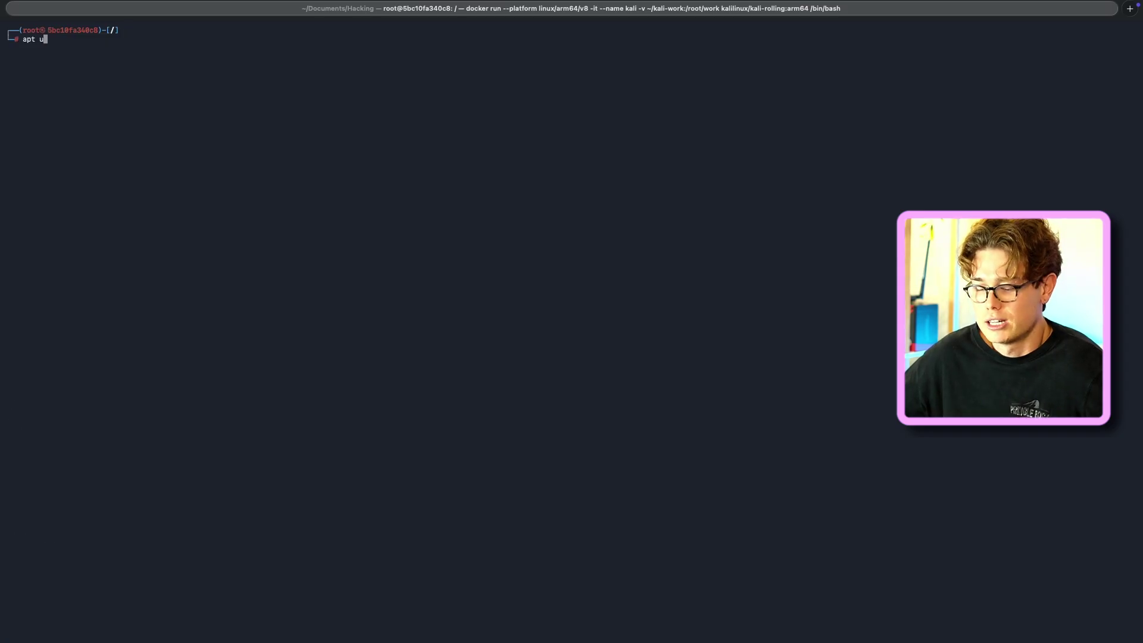
type("pdat")
key("BackSpace")
key("BackSpace")
type("date ")
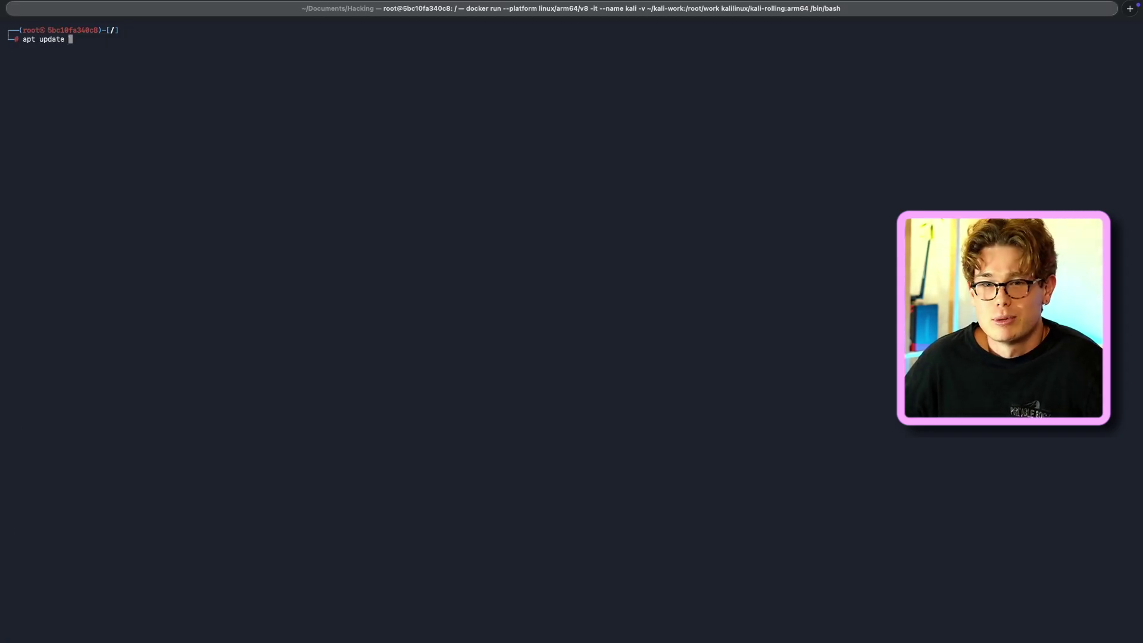
type("&& apt ")
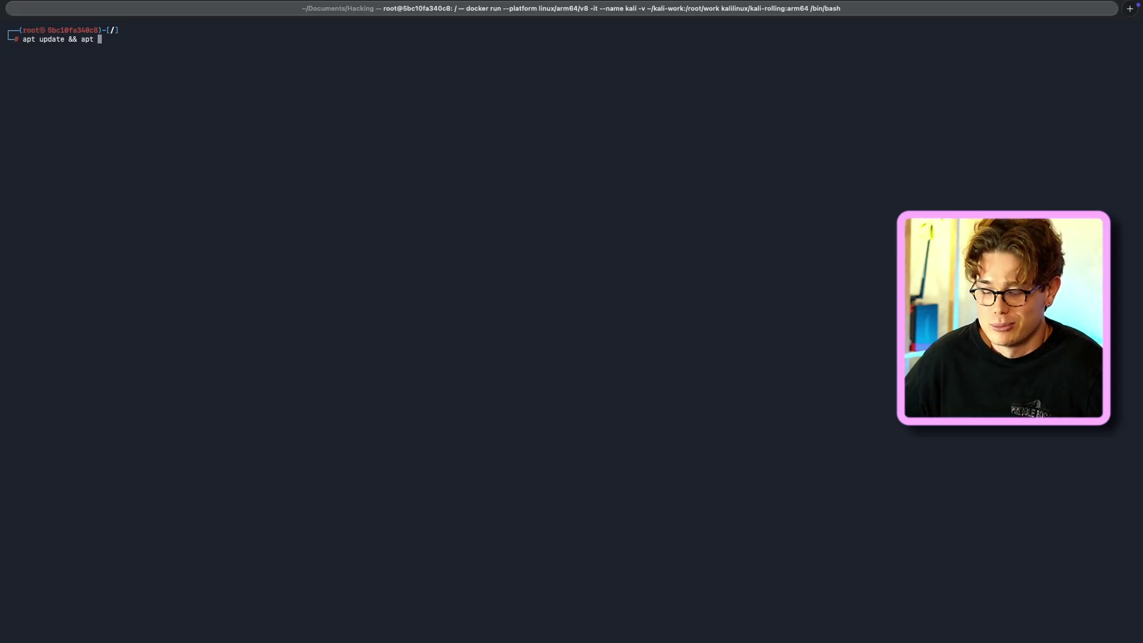
type("-y full")
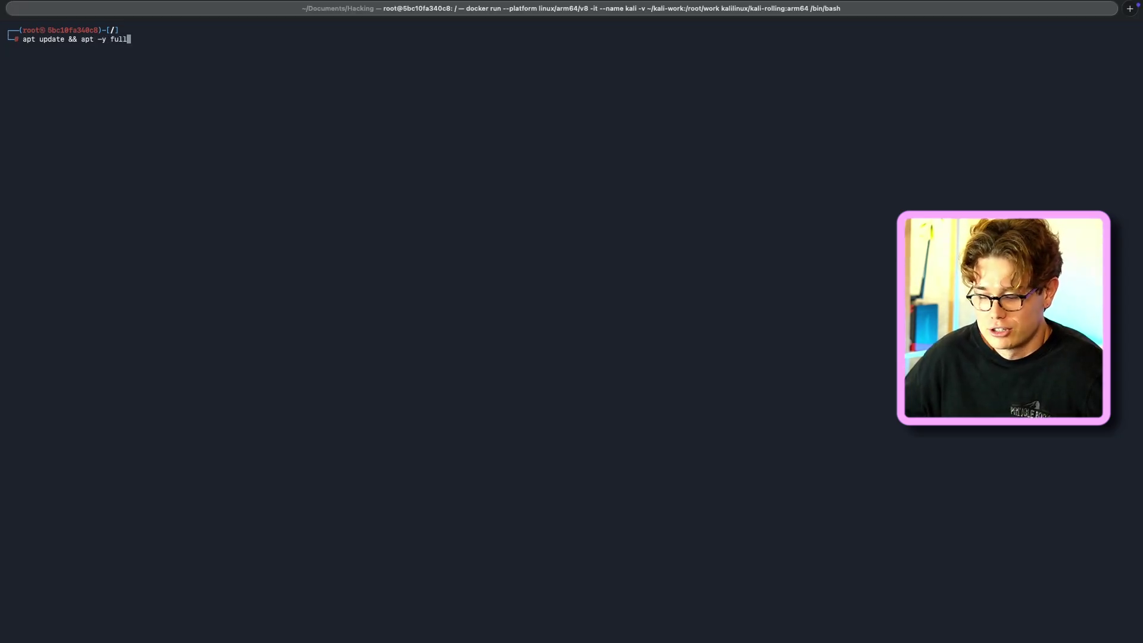
type("-upgrade")
key("Return")
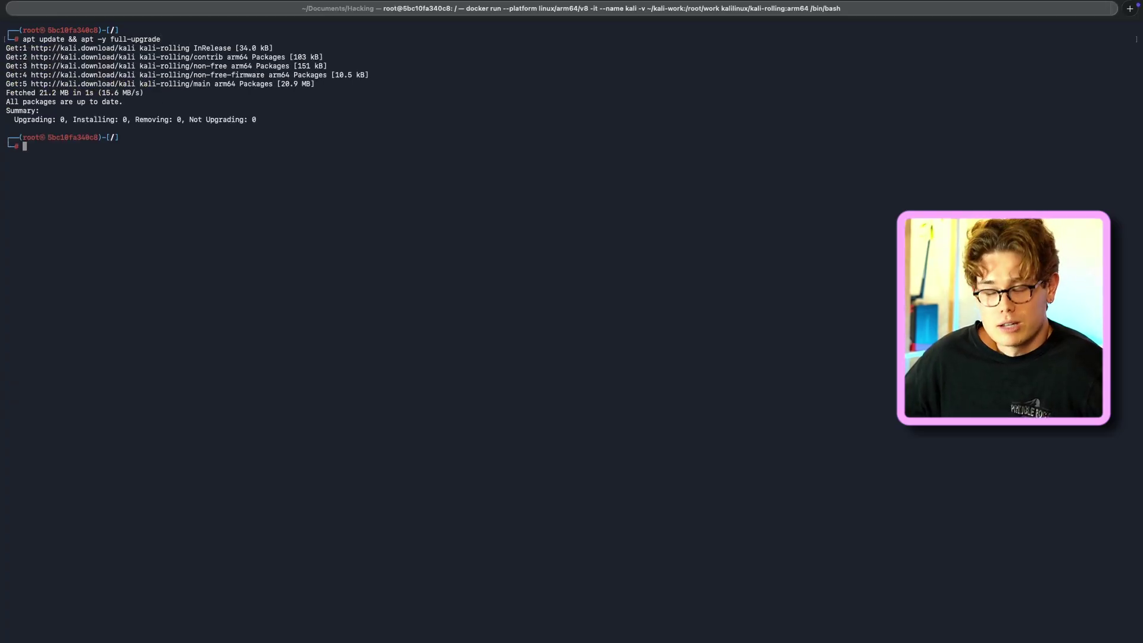
- Run apt -y install for kali-linux-headless, net-tools, iproute2, curl, git and python3 packages
type("apy")
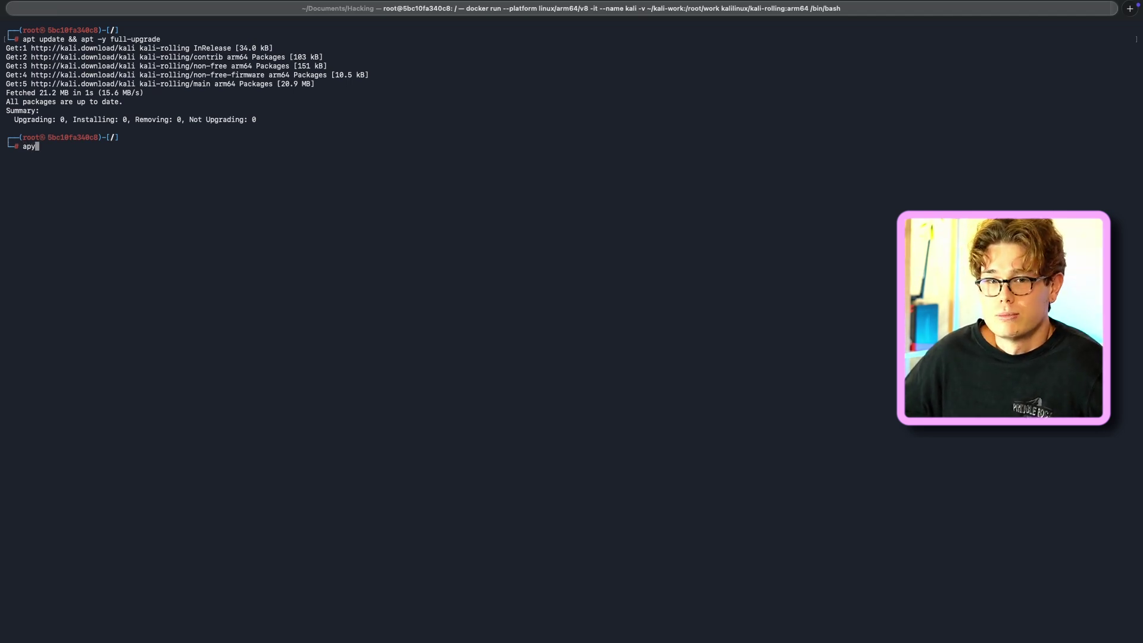
key("BackSpace")
type("t -y install kali-l")
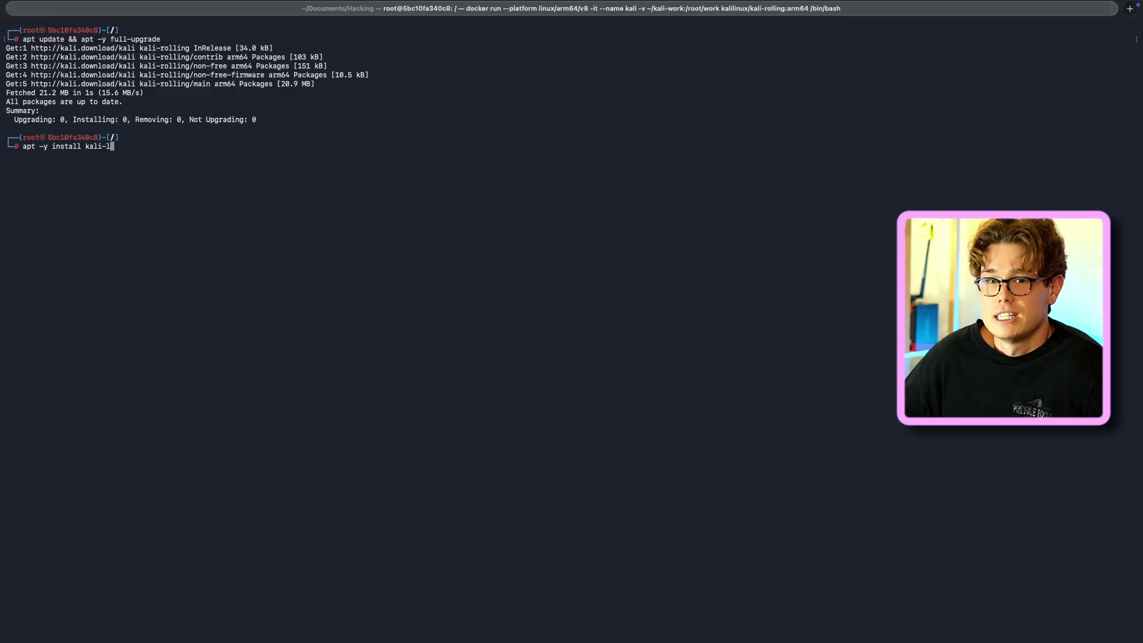
type("inux-h")
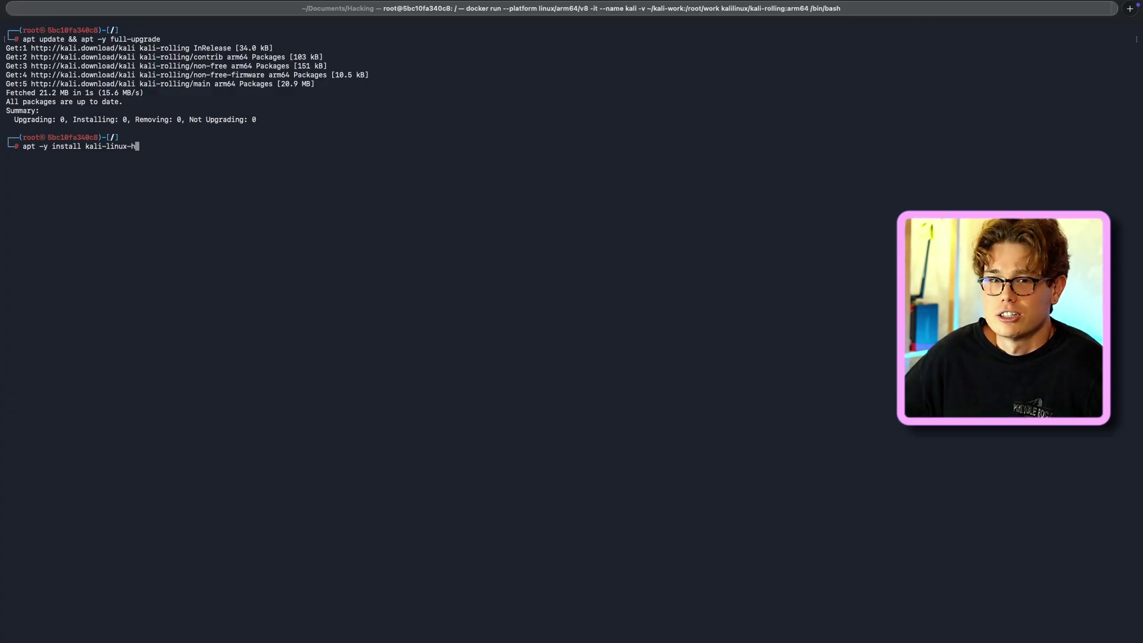
type("eadless ")
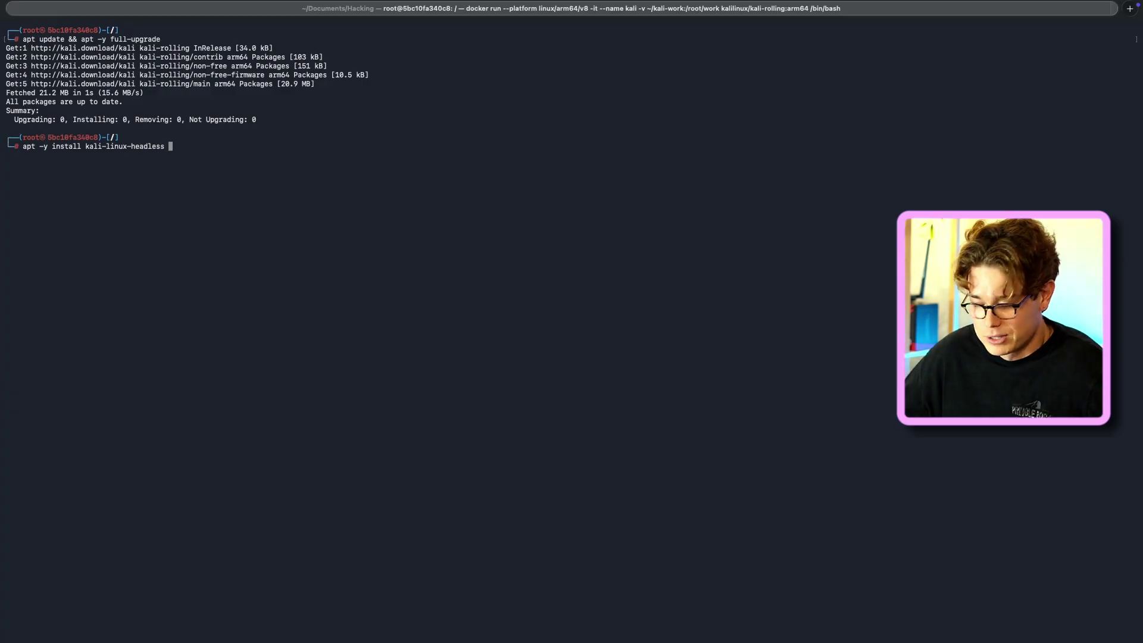
type("net-too")
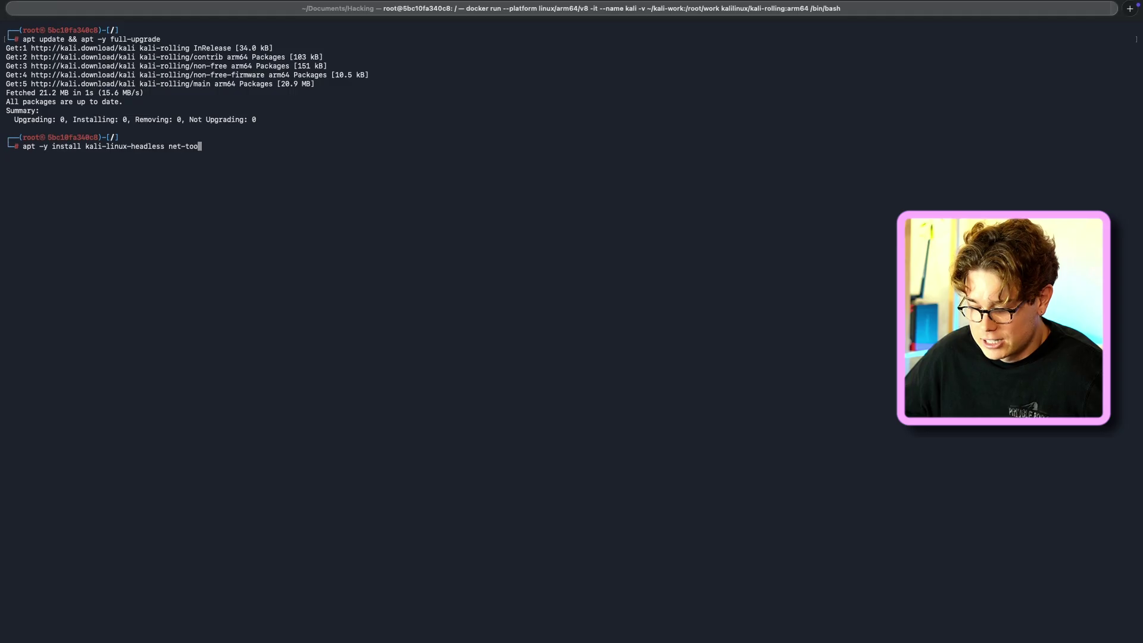
type("ls ipr")
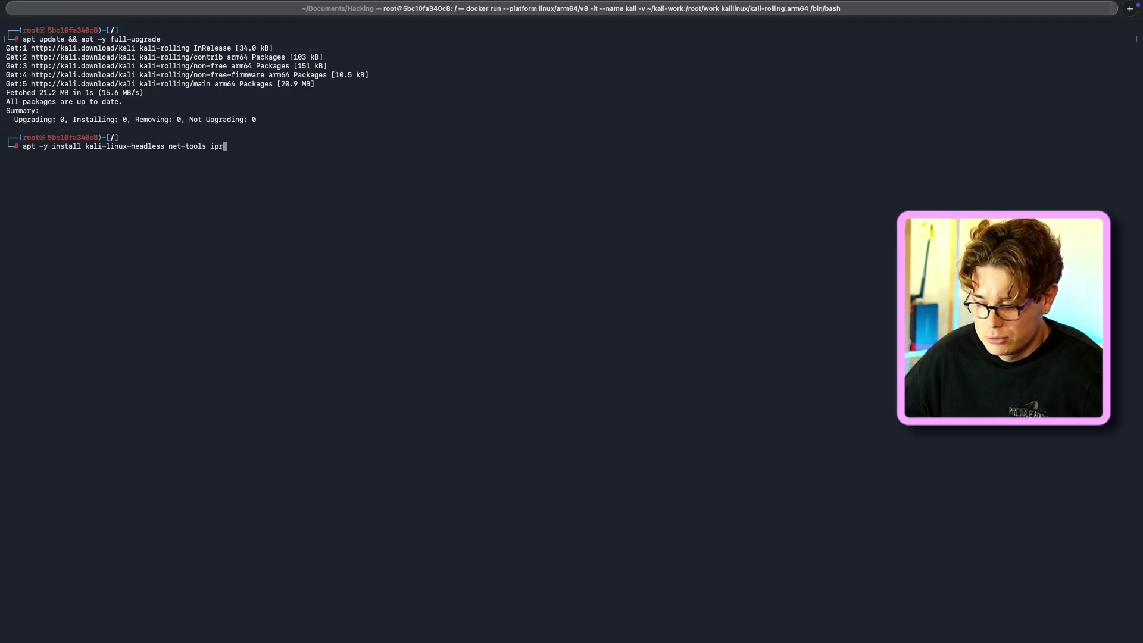
type("oute2 curl git ")
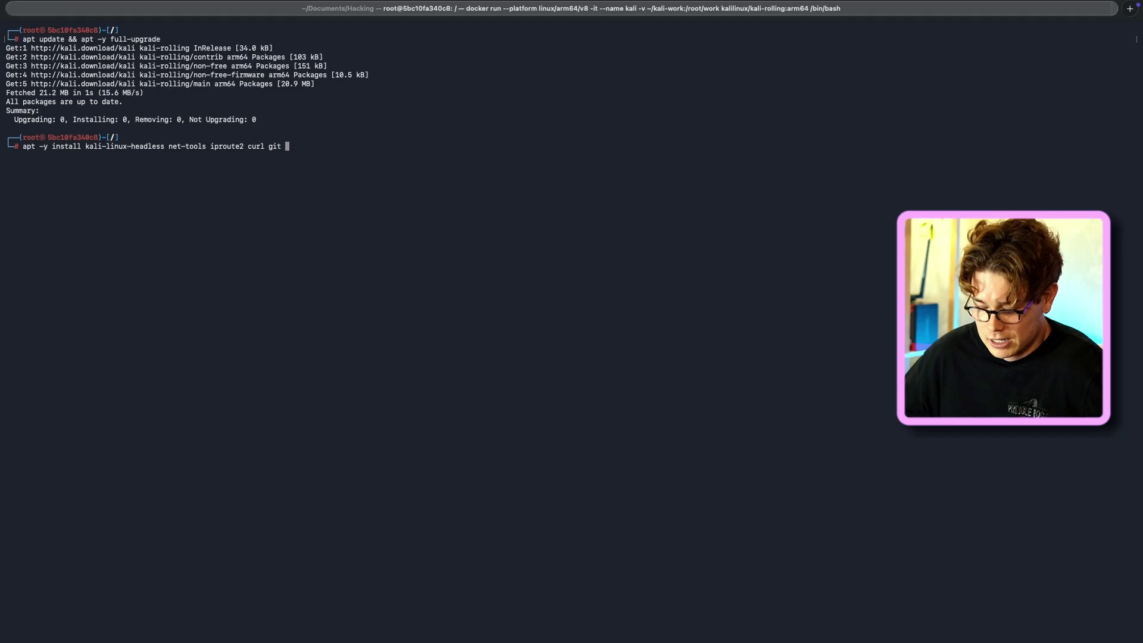
type("python3-")
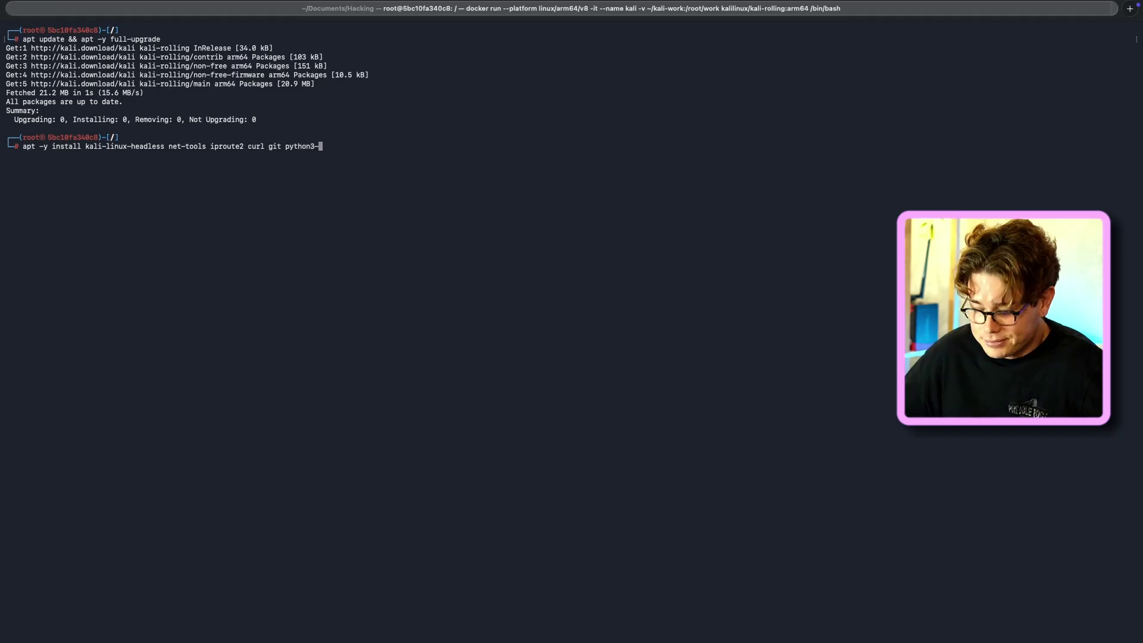
type("pip")
key("Return")
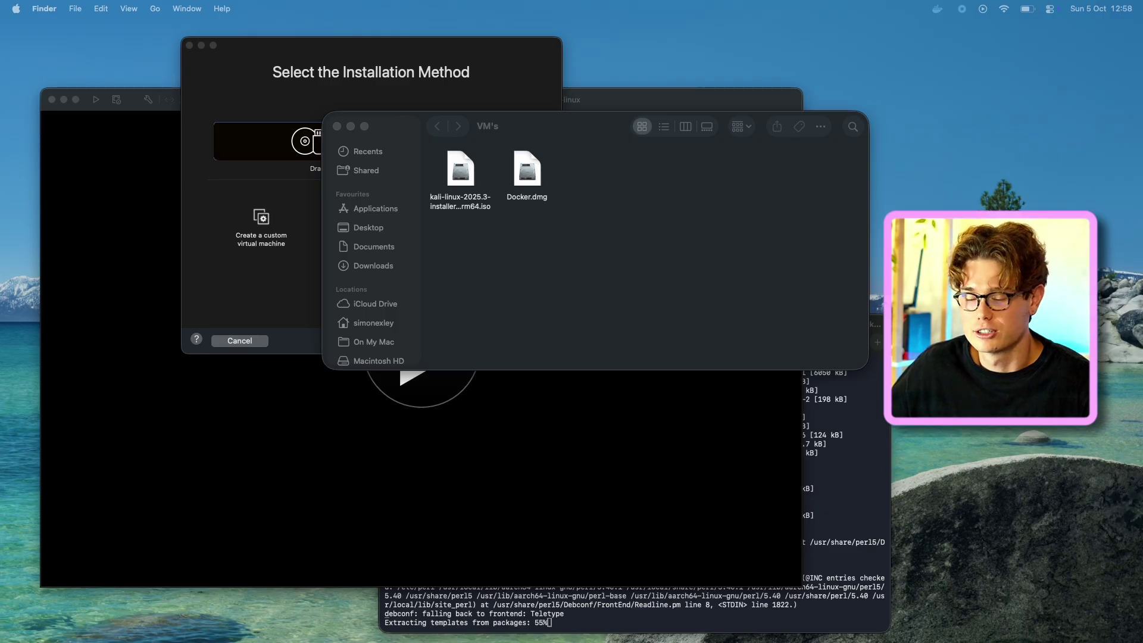
- Bring the Get Kali page forward in full screen and open the Installer Images section
key("super+Tab")
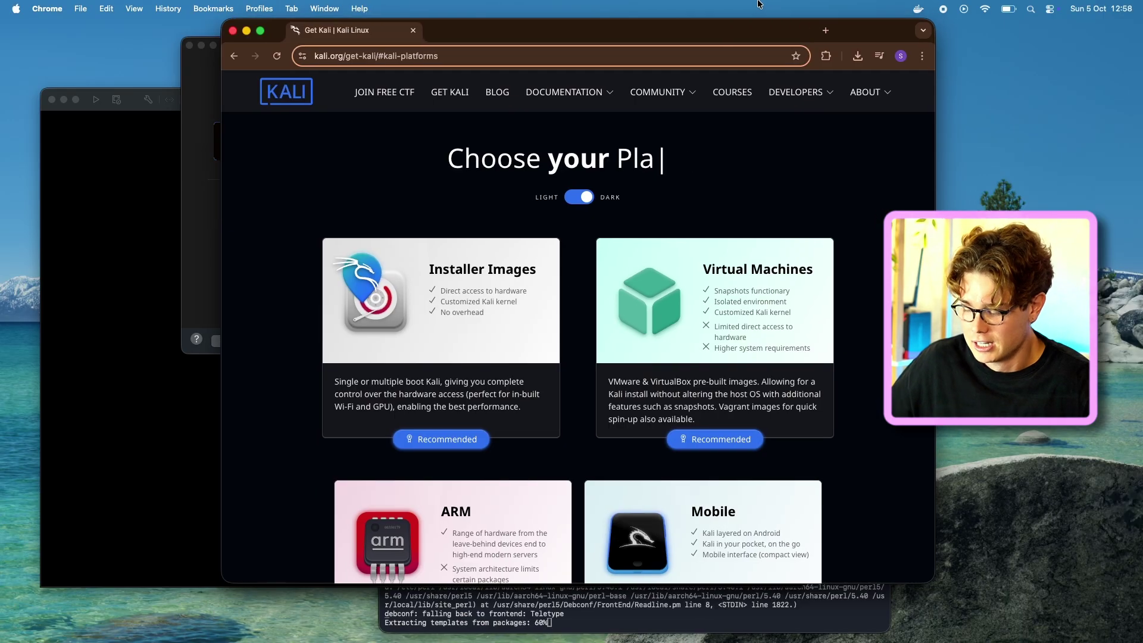
key("ctrl+super+f")
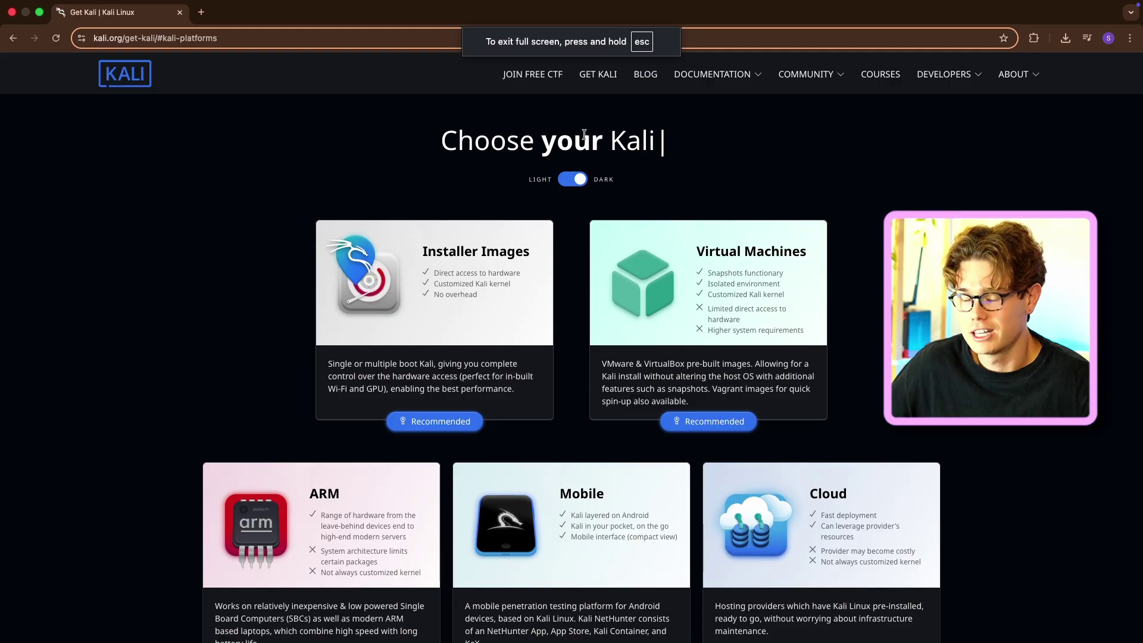
scroll(517, 322, "down", 2)
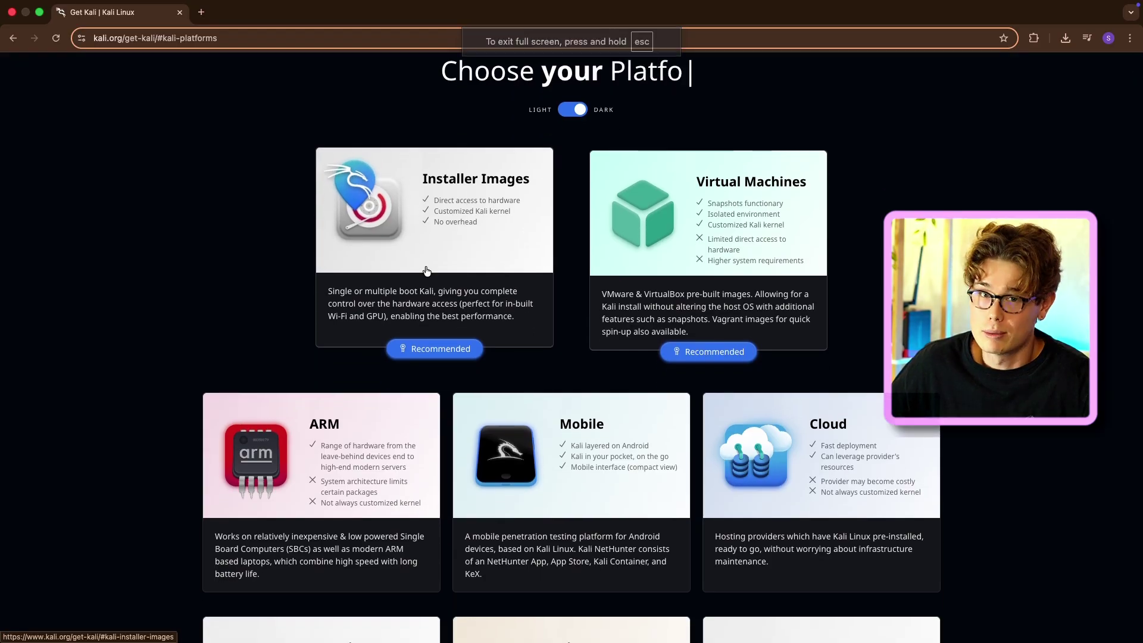
left_click(437, 183)
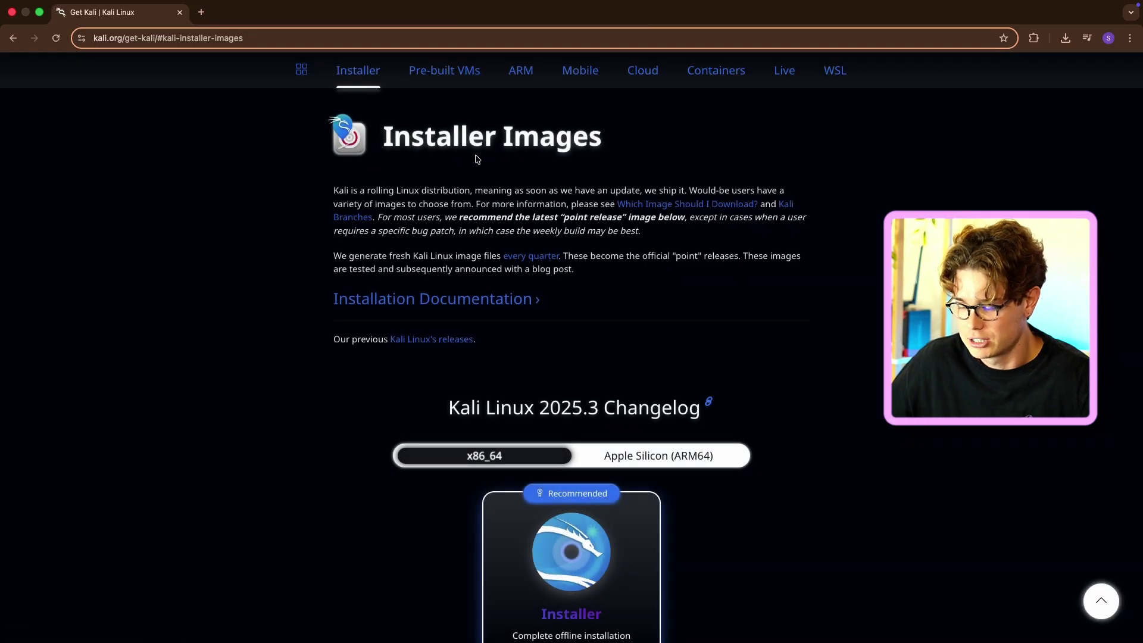
double_click(408, 140)
- Show the Apple Silicon (ARM64) installer images, then leave full screen
scroll(517, 249, "down", 3)
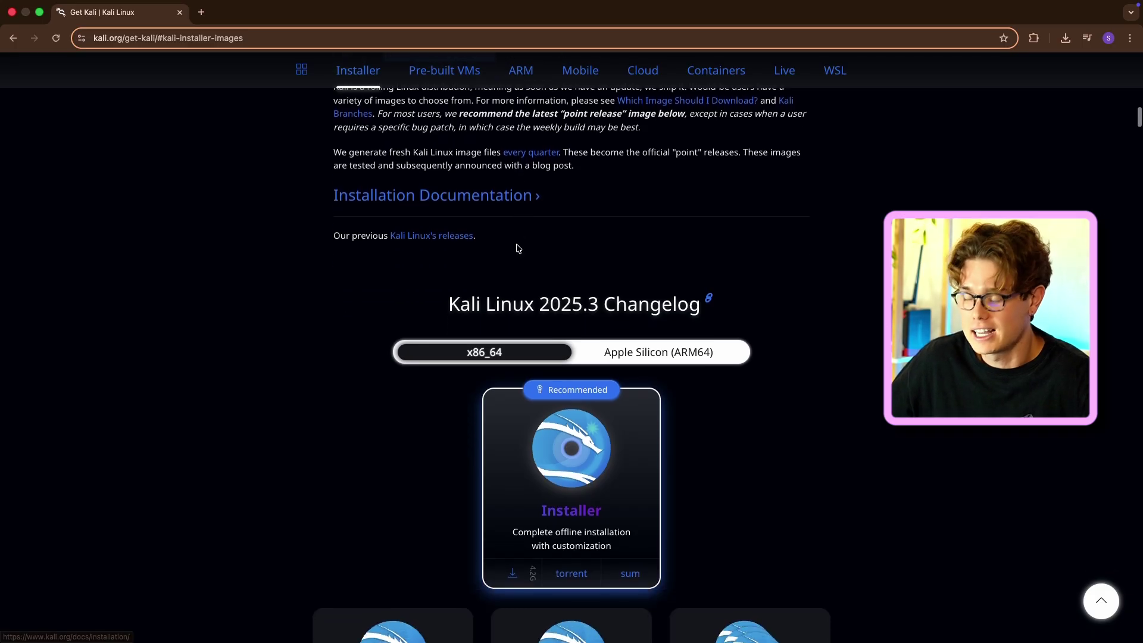
scroll(732, 302, "down", 4)
scroll(761, 357, "down", 1)
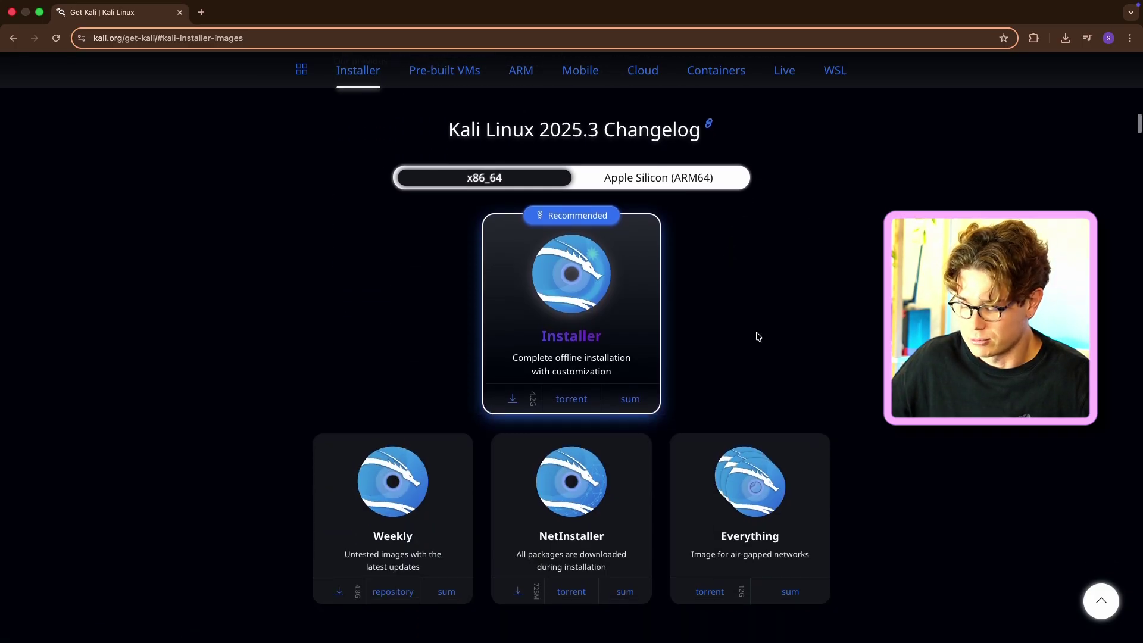
left_click(650, 180)
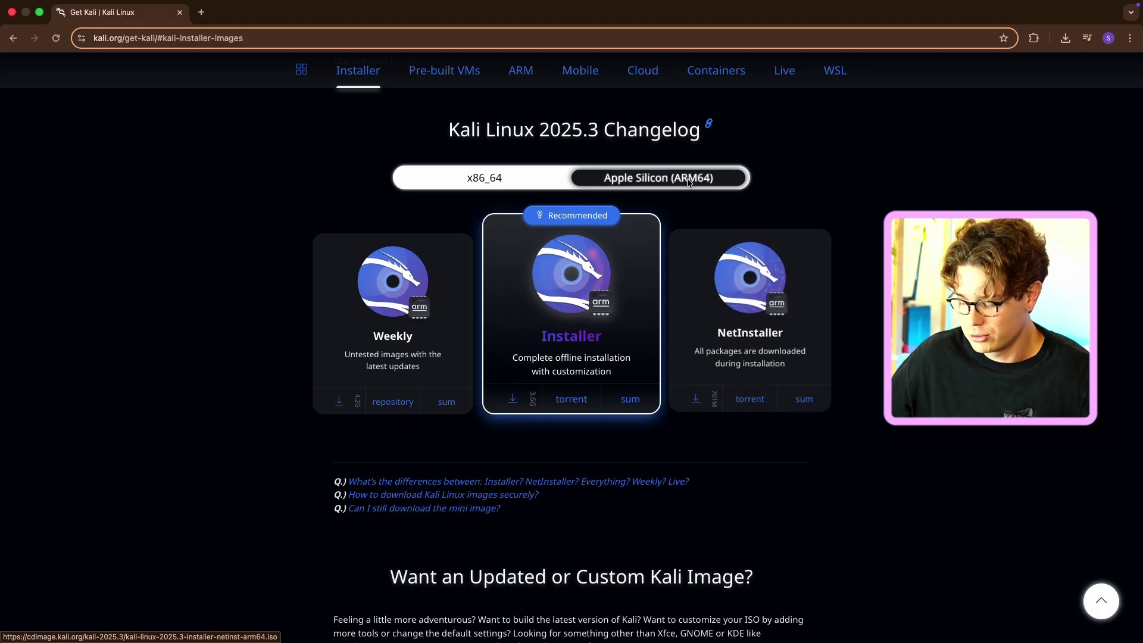
mouse_move(86, 10)
left_click(12, 31)
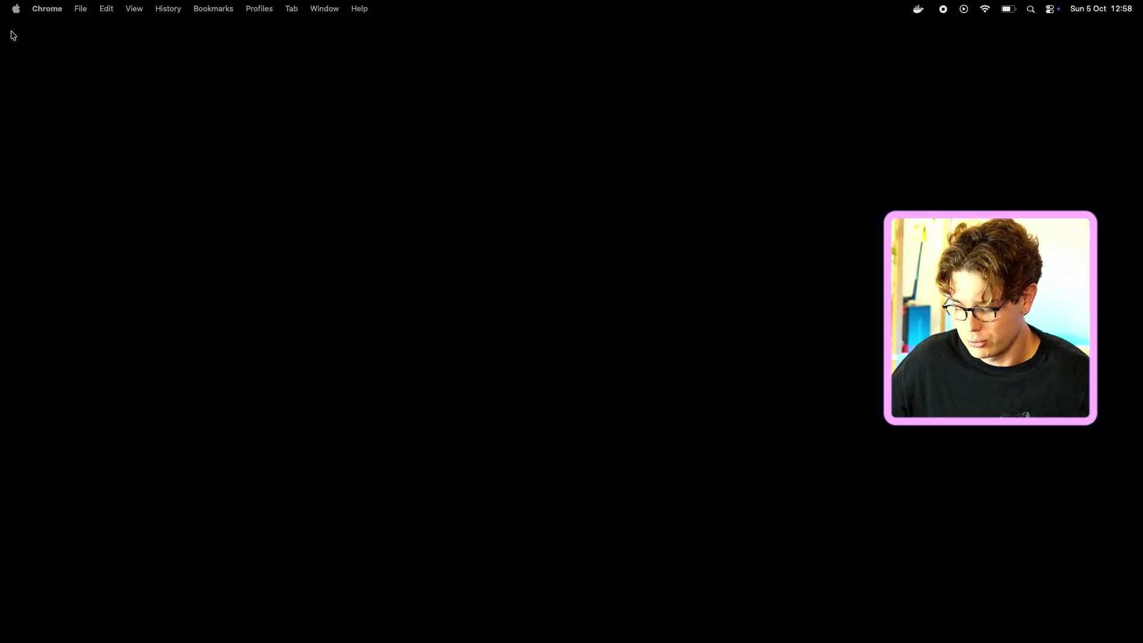
- Use kali-linux-2025.3-installer-arm64.iso as the new virtual machine's installation disc image
left_click(471, 189)
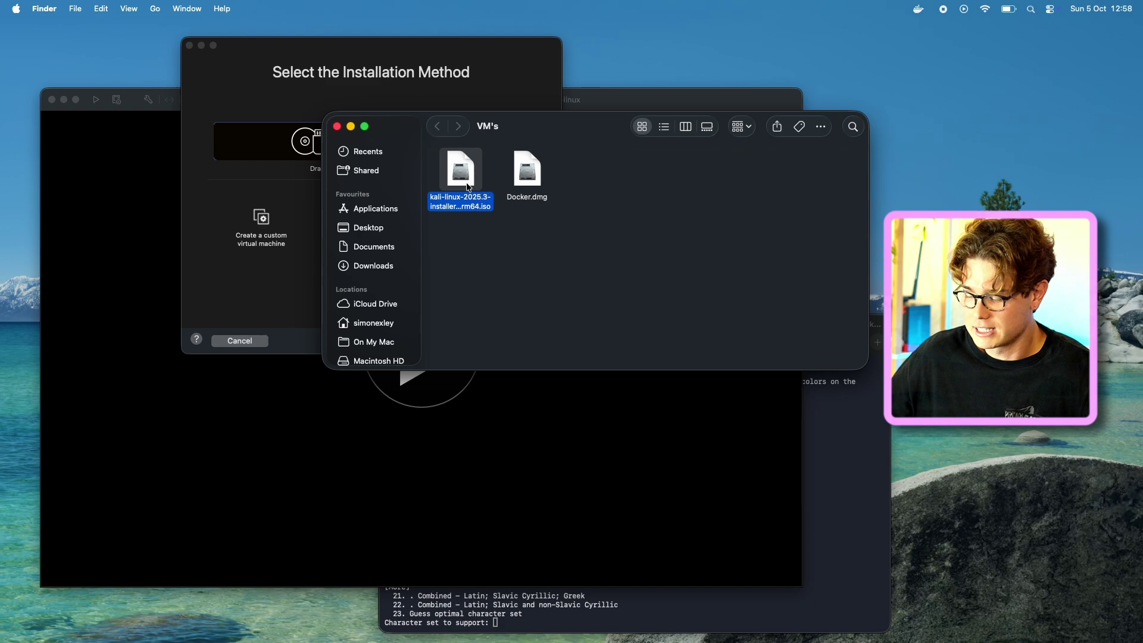
left_click_drag(539, 126, 751, 88)
left_click_drag(671, 132, 443, 139)
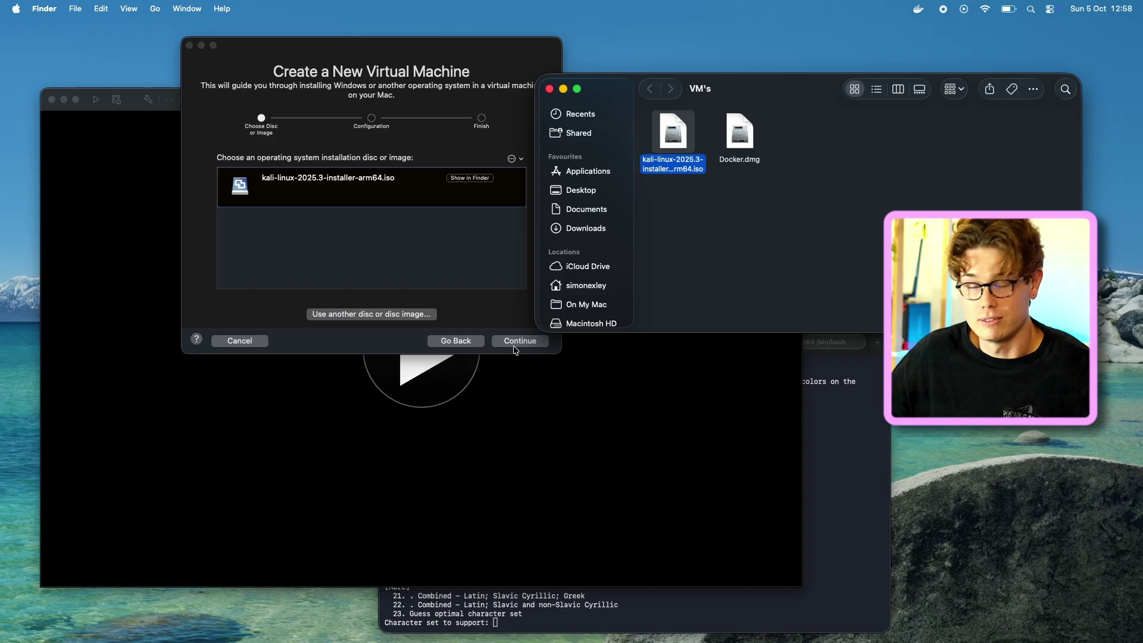
left_click(480, 263)
- Choose Debian 10.x 64-bit Arm as guest OS, finish, and save the VM as Kali-2
left_click(519, 342)
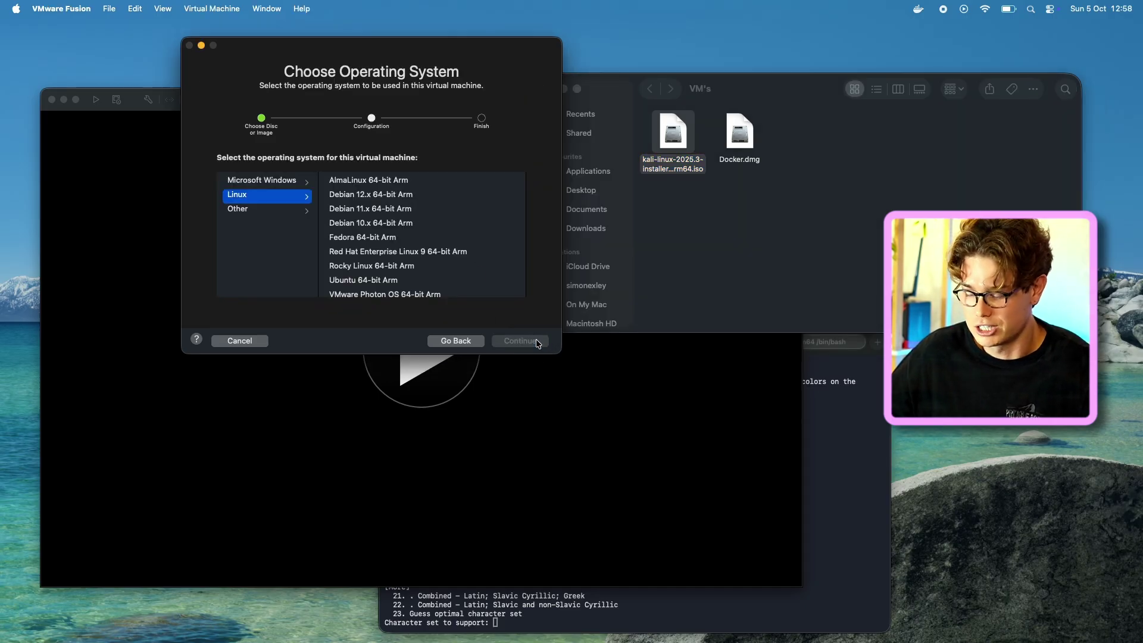
left_click(394, 224)
left_click(515, 341)
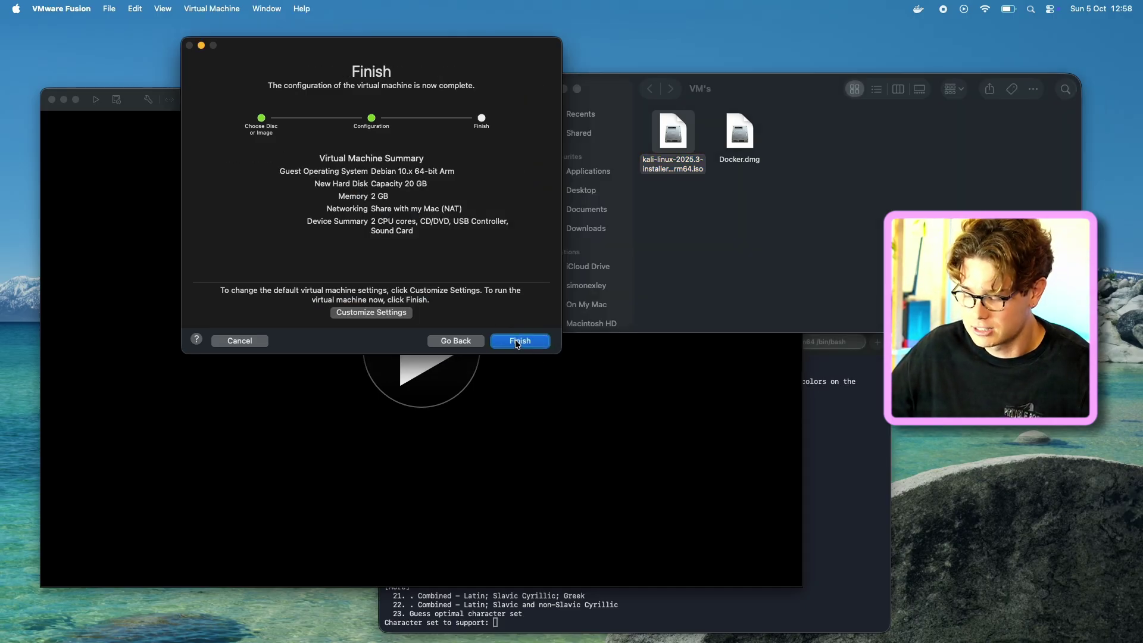
left_click(520, 341)
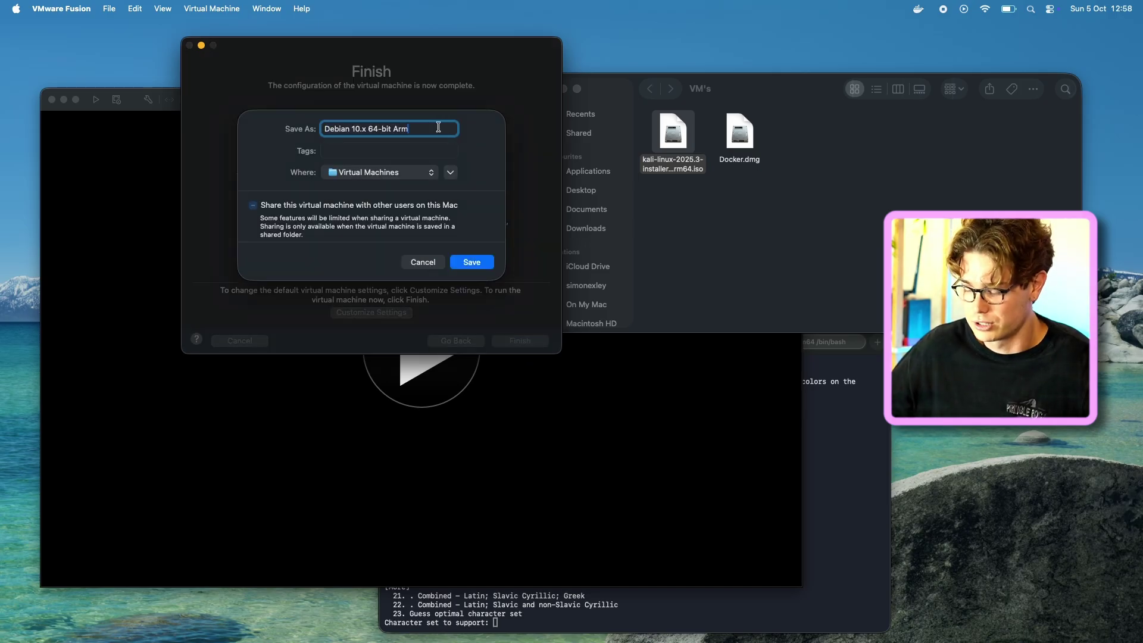
type("Kali-2")
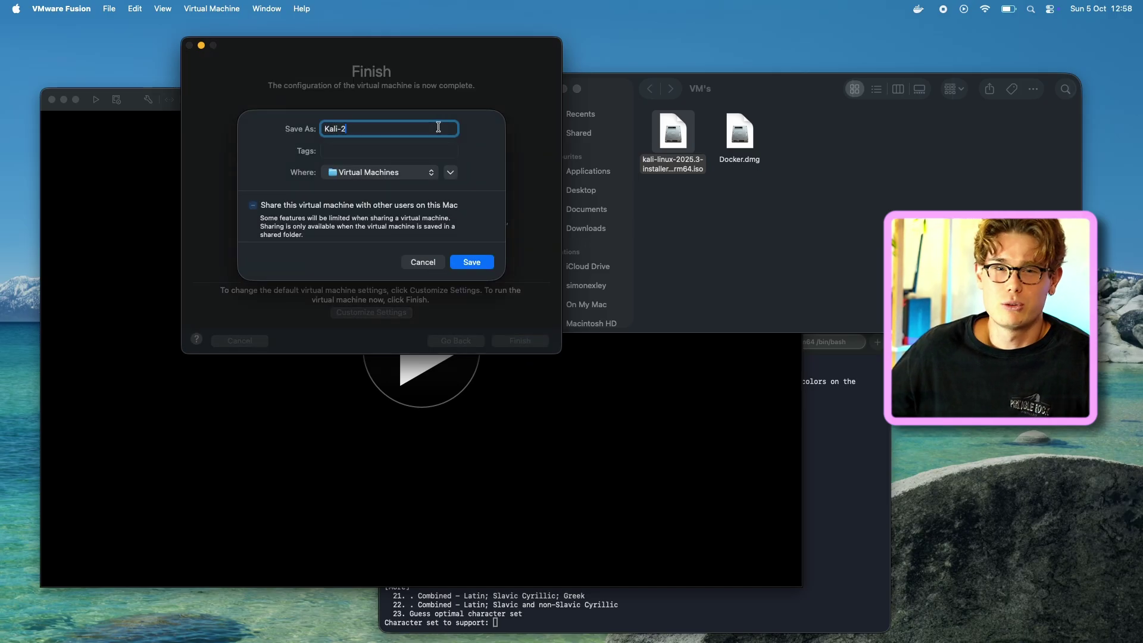
left_click(474, 264)
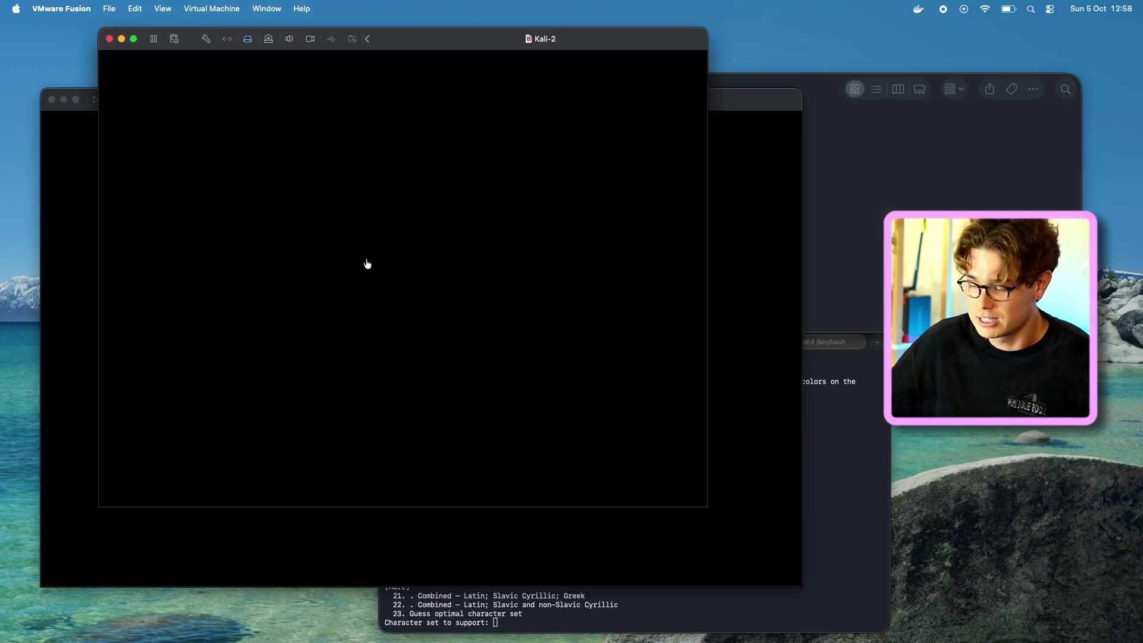
- Start the Graphical install option from the Kali-2 VM boot menu
left_click(461, 313)
key("Down")
key("Return")
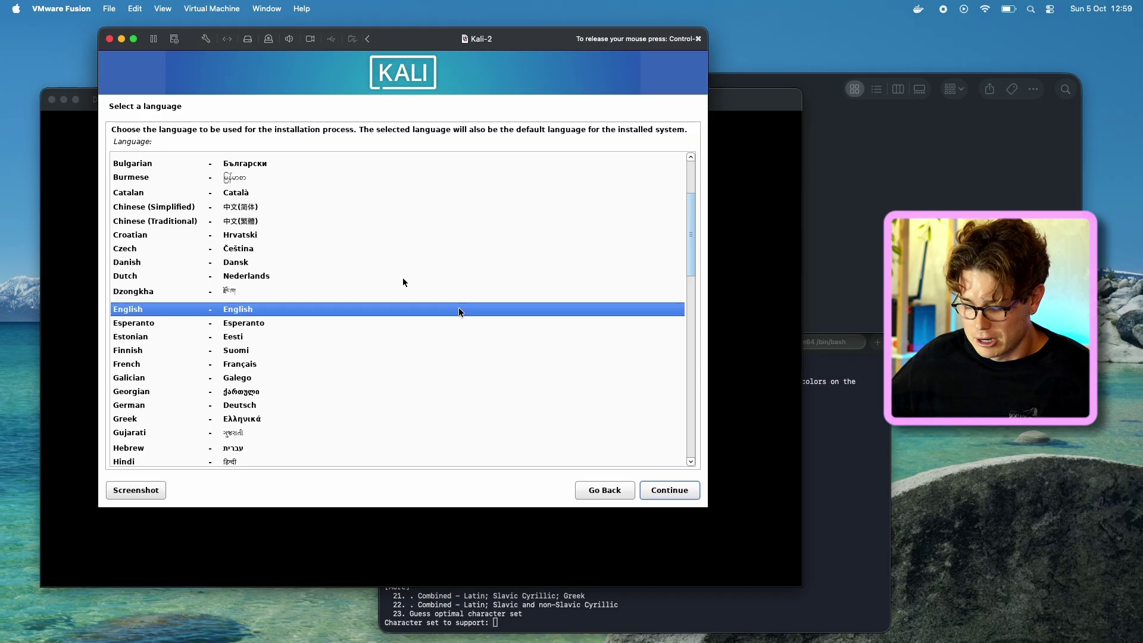
- Choose English as the language and South Africa as the location, then accept the keymap
key("Return")
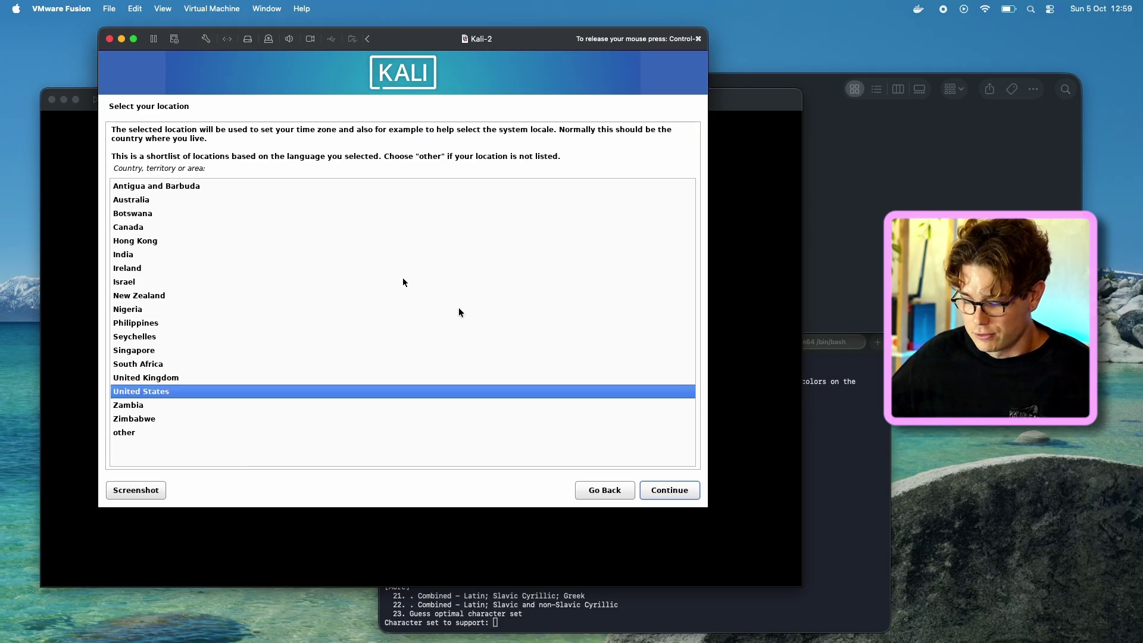
left_click(300, 363)
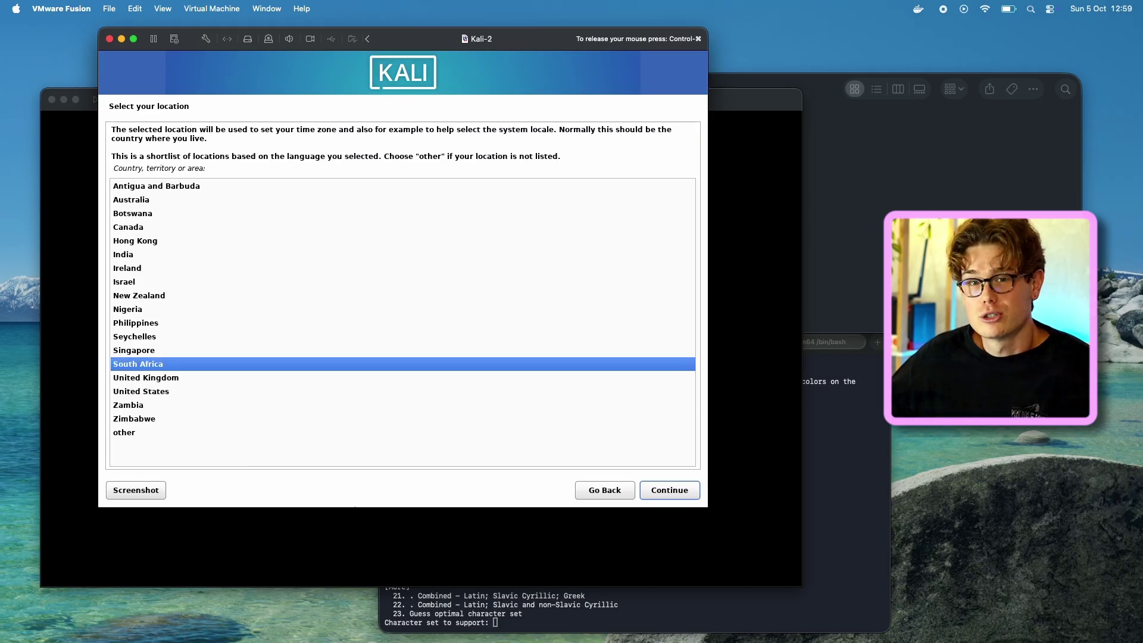
key("Return")
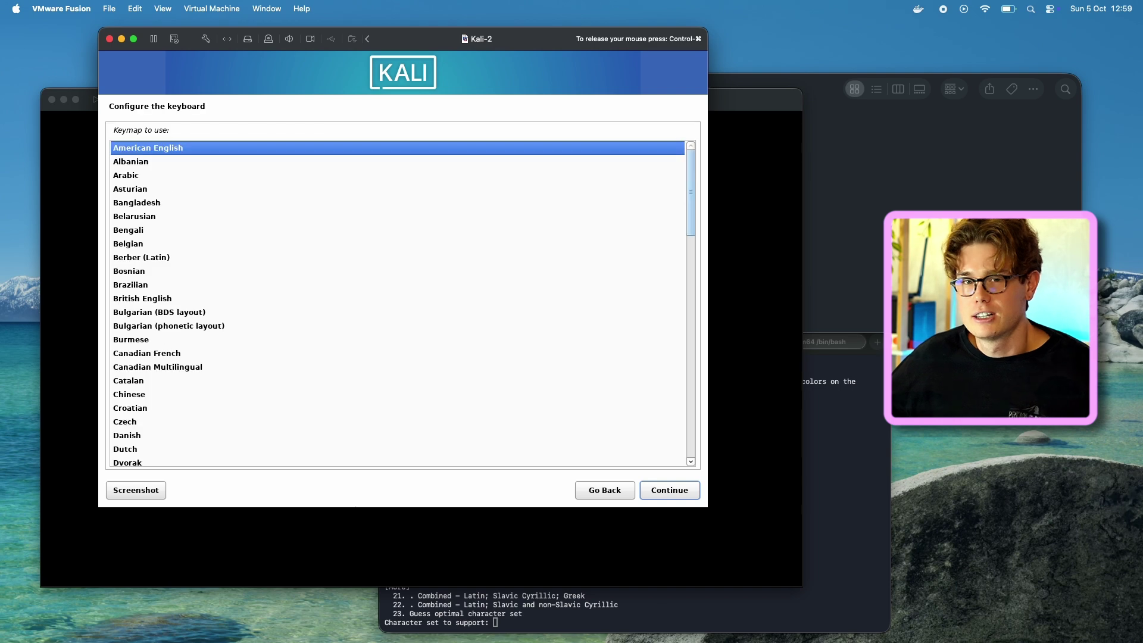
scroll(196, 351, "down", 15)
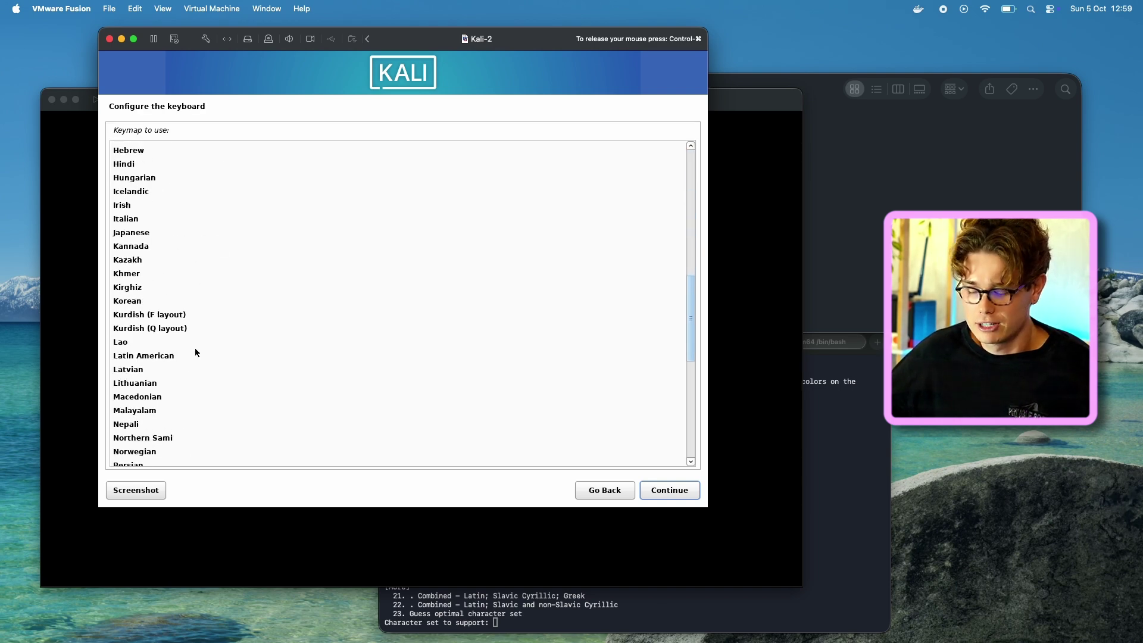
key("Return")
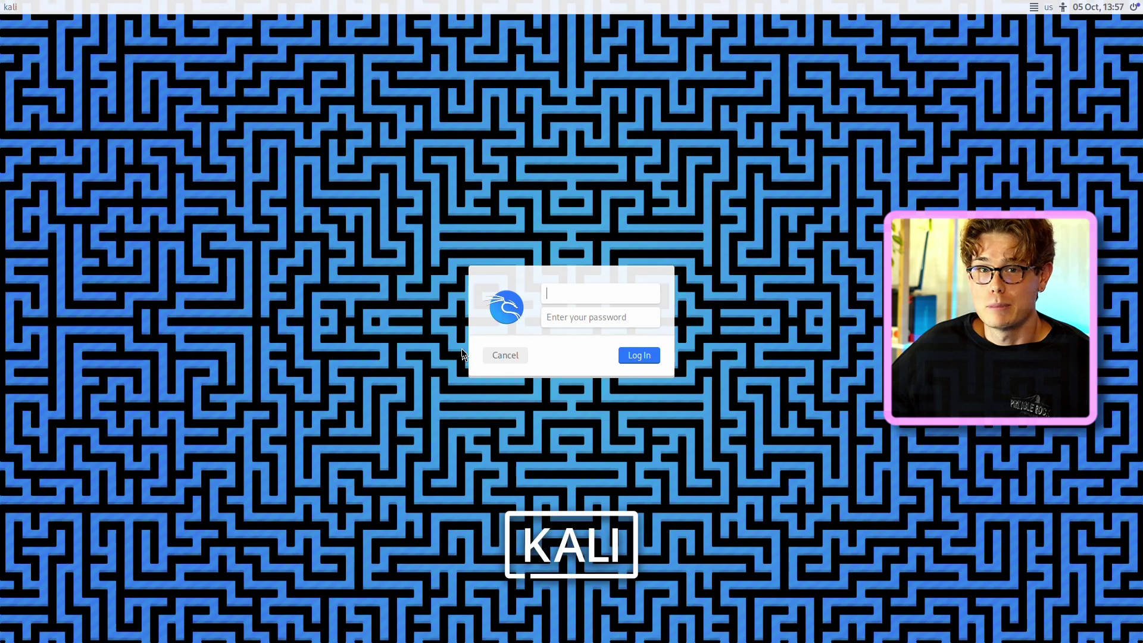
- Log in to the Kali VM with the default account's username and password
type("li")
key("Return")
type("kal")
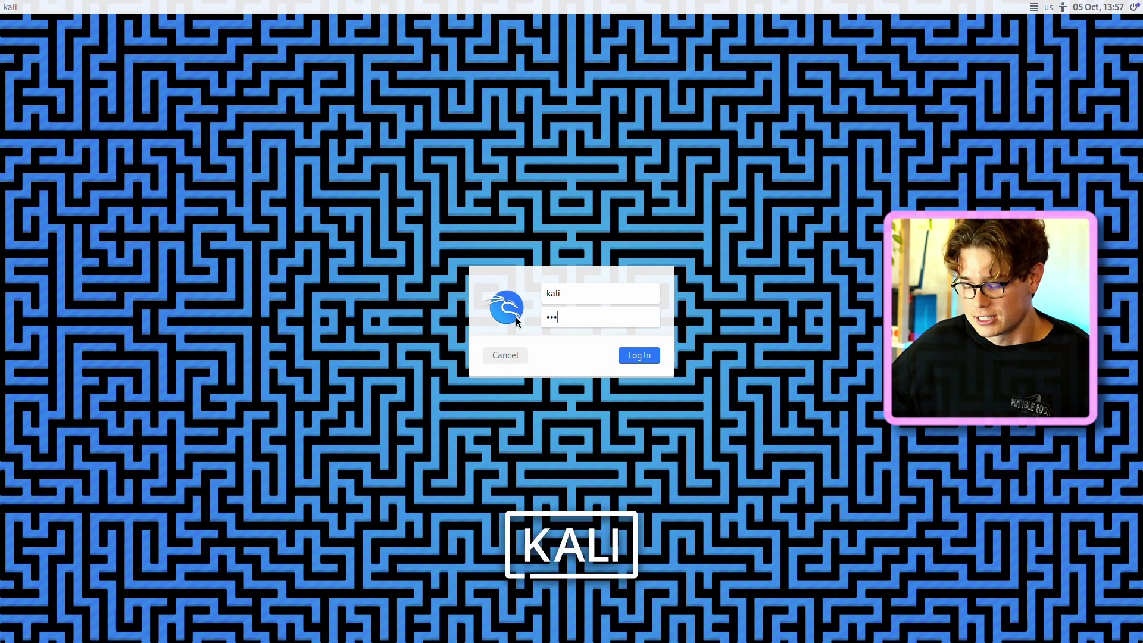
type("i")
key("Return")
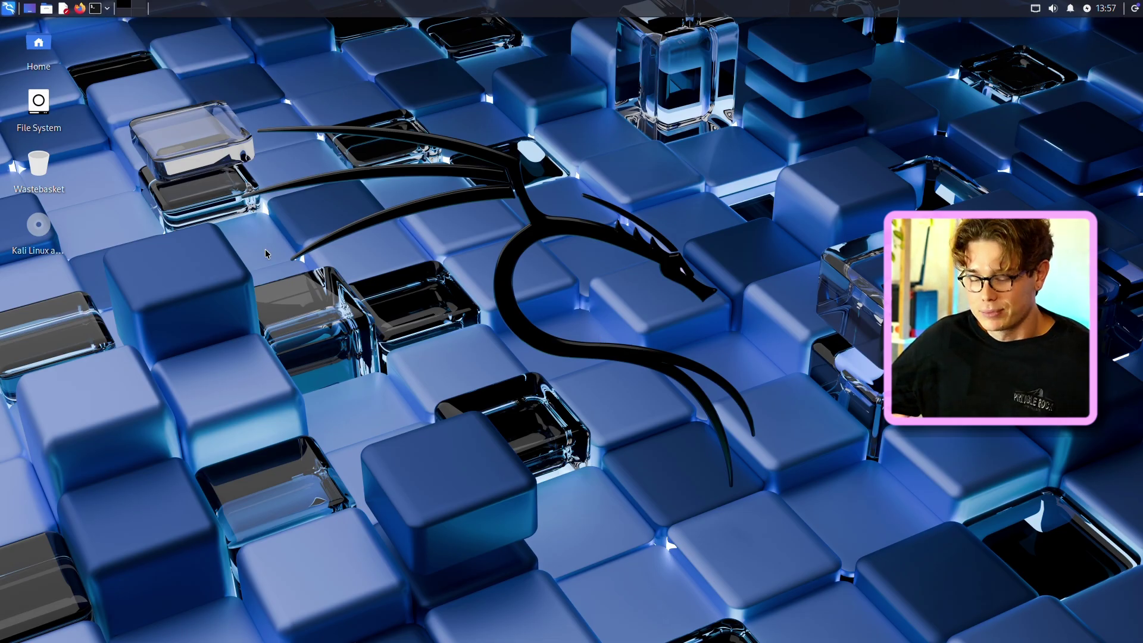
- Open a terminal from the Kali top panel and run whoami, which returns kali
left_click(95, 8)
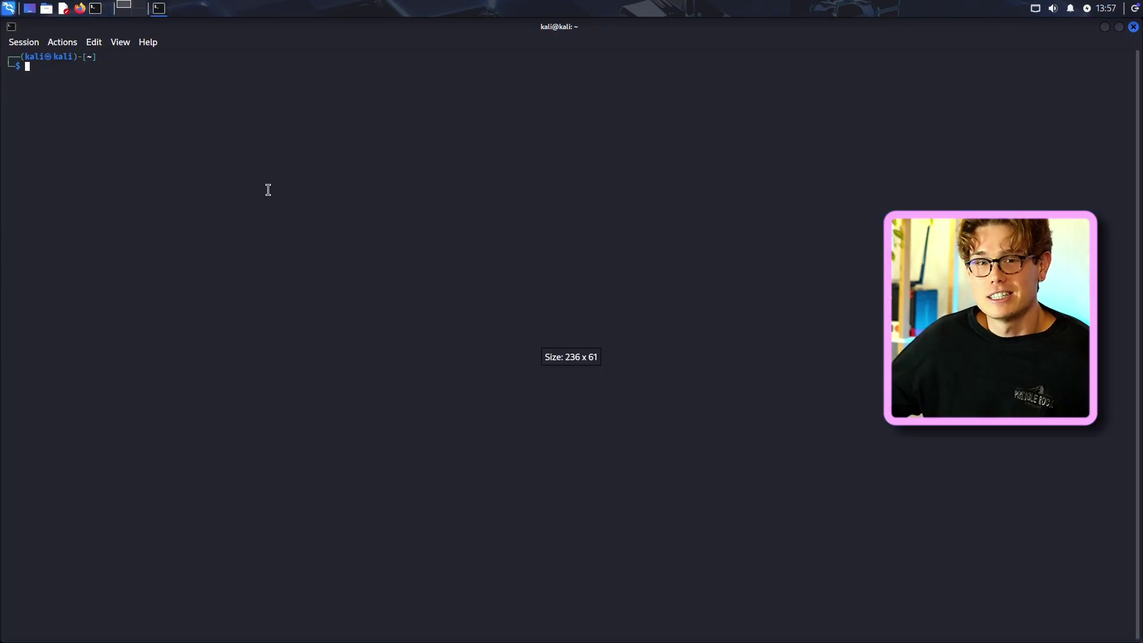
type("whoami")
key("Return")
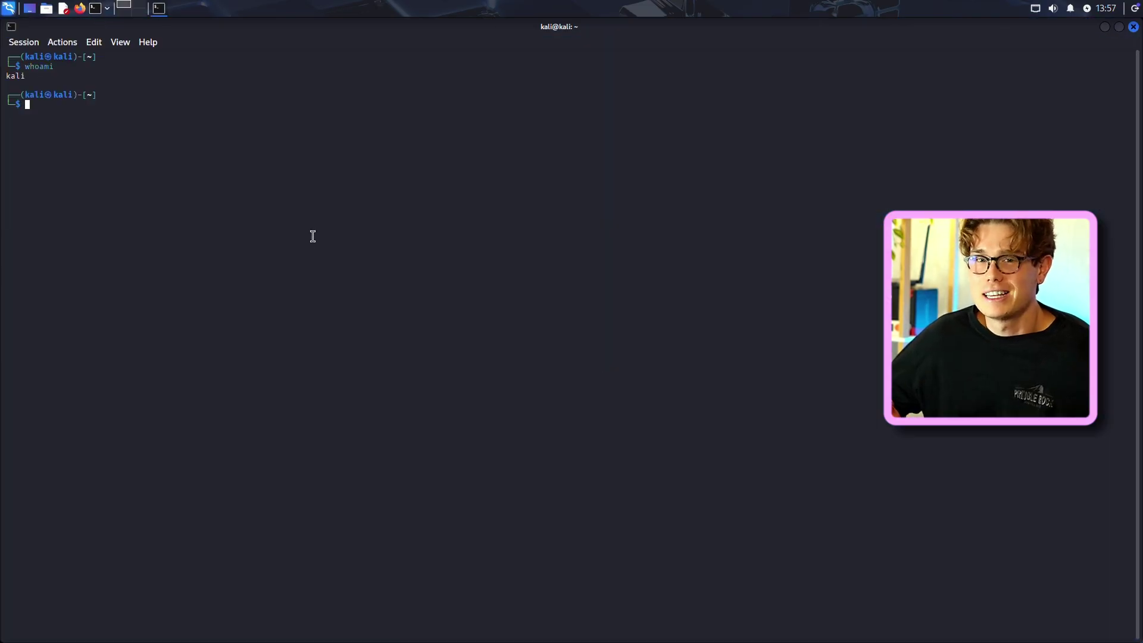